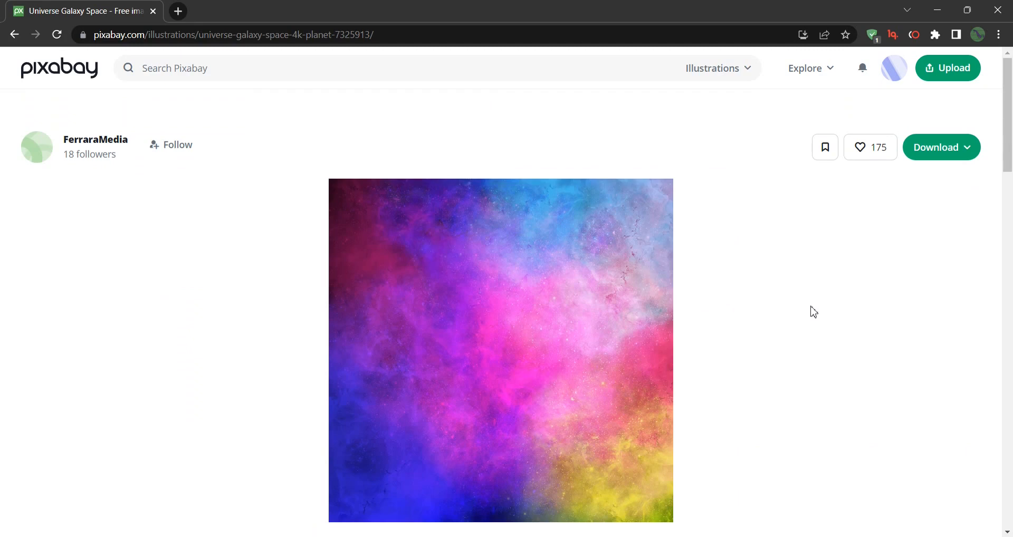
# Download the multicoloured galaxy illustration as a 4000×4000 JPG and dismiss the download notification.
pyautogui.scroll(1, 830, 301)
pyautogui.click(940, 149)
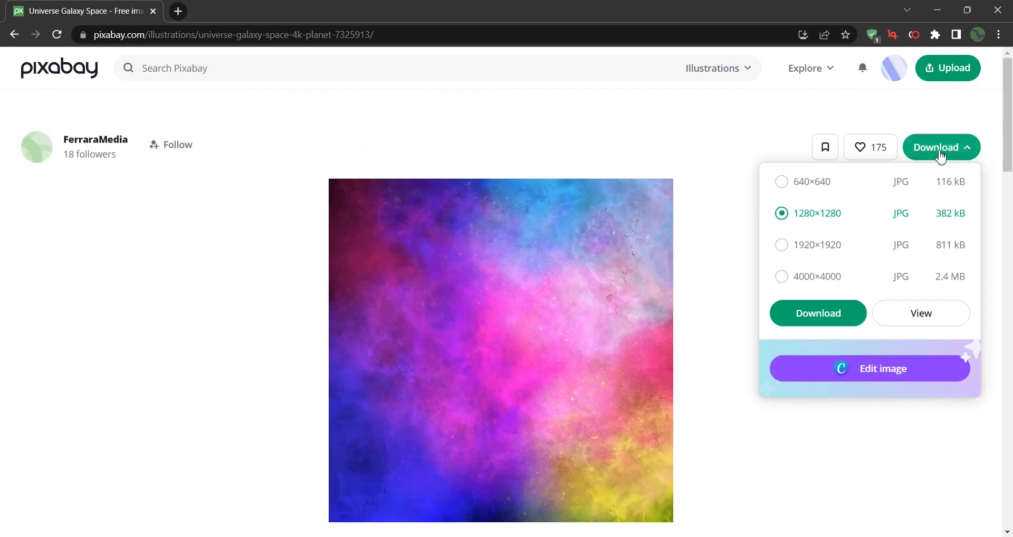
pyautogui.click(826, 279)
pyautogui.click(808, 316)
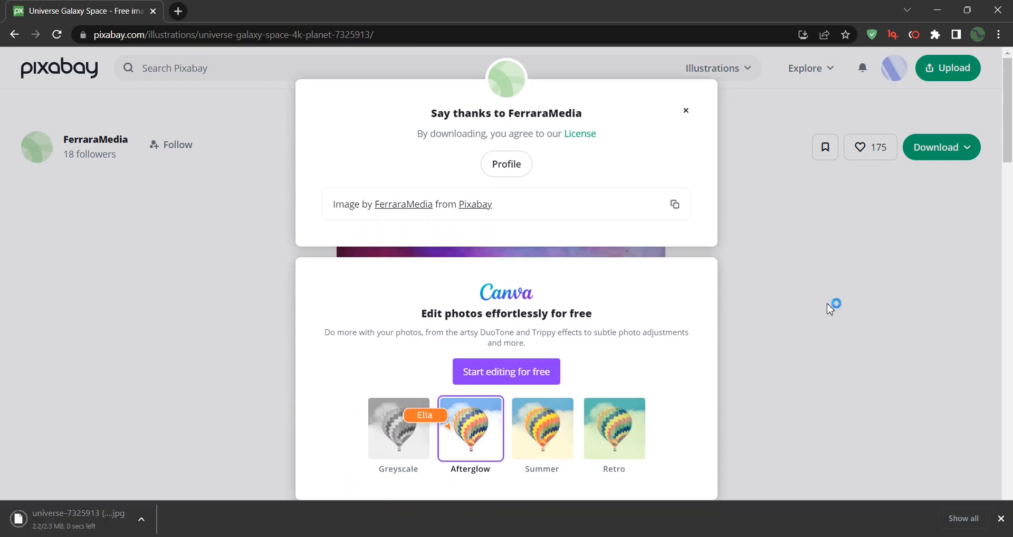
pyautogui.click(1001, 519)
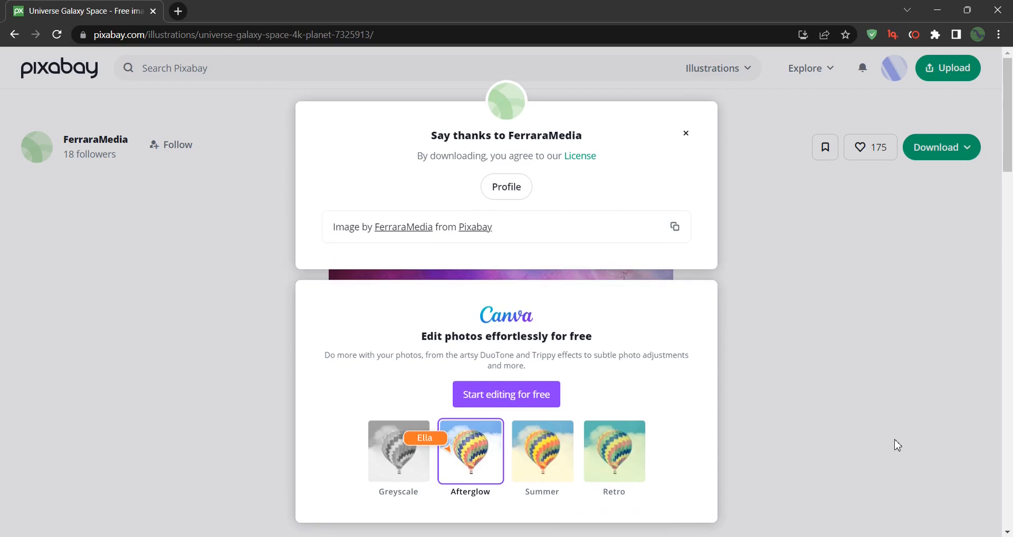
# Return to the "yoga silhouettes" vector results and open the grid of blue yoga poses.
pyautogui.hotkey('alt', 'Left')
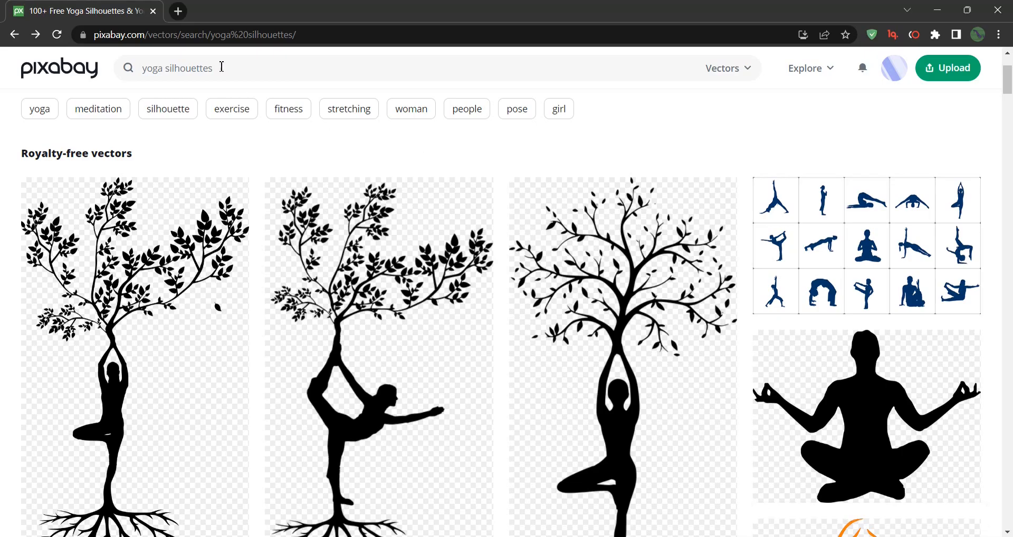
pyautogui.click(210, 68)
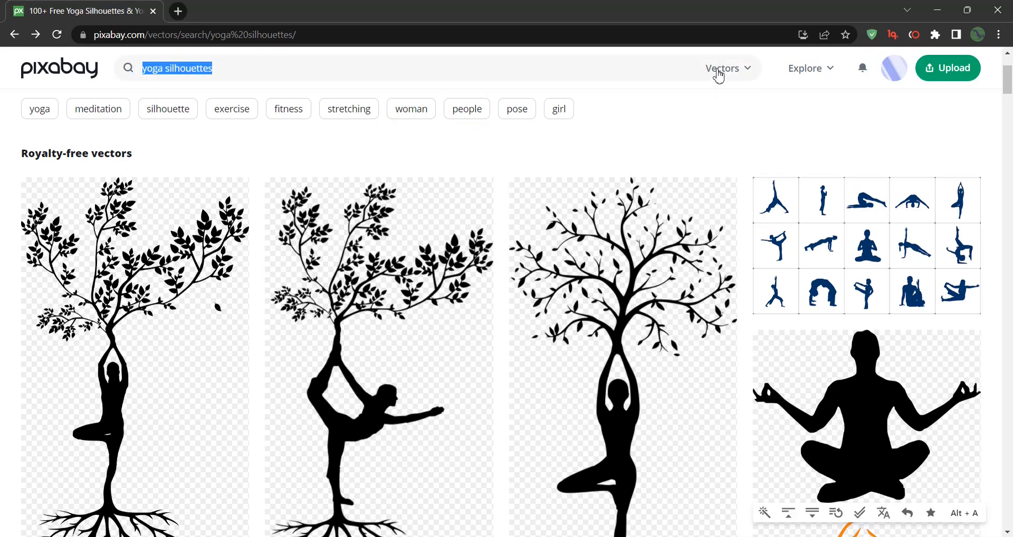
pyautogui.click(759, 132)
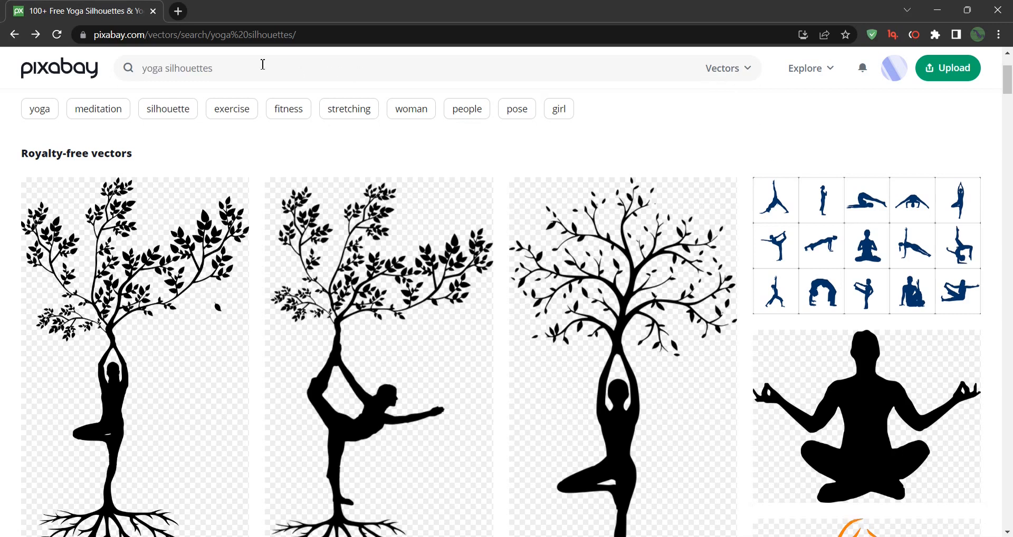
pyautogui.click(923, 235)
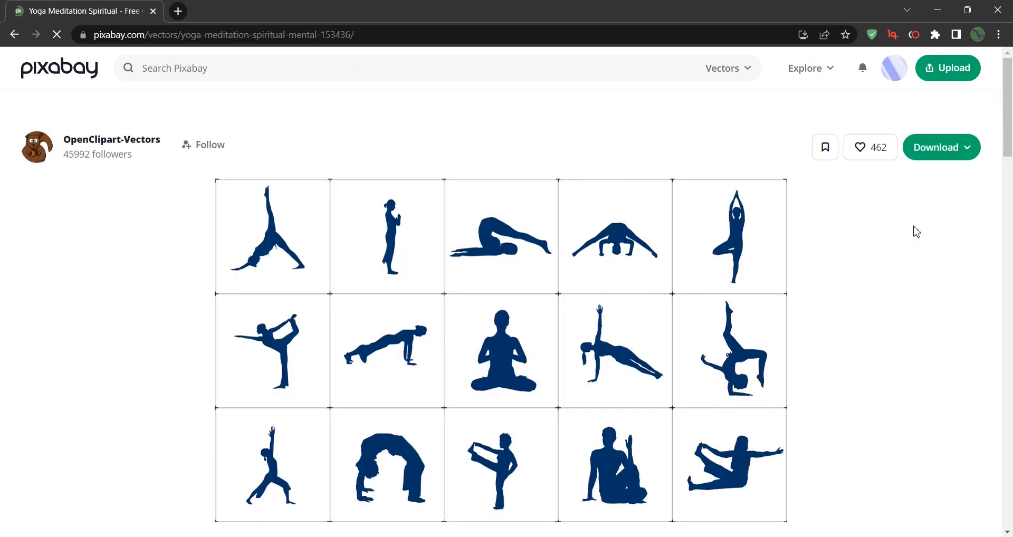
# Download the yoga poses vector as an SVG file and dismiss the thank-you dialog and download notification.
pyautogui.scroll(-2, 818, 311)
pyautogui.scroll(2, 823, 312)
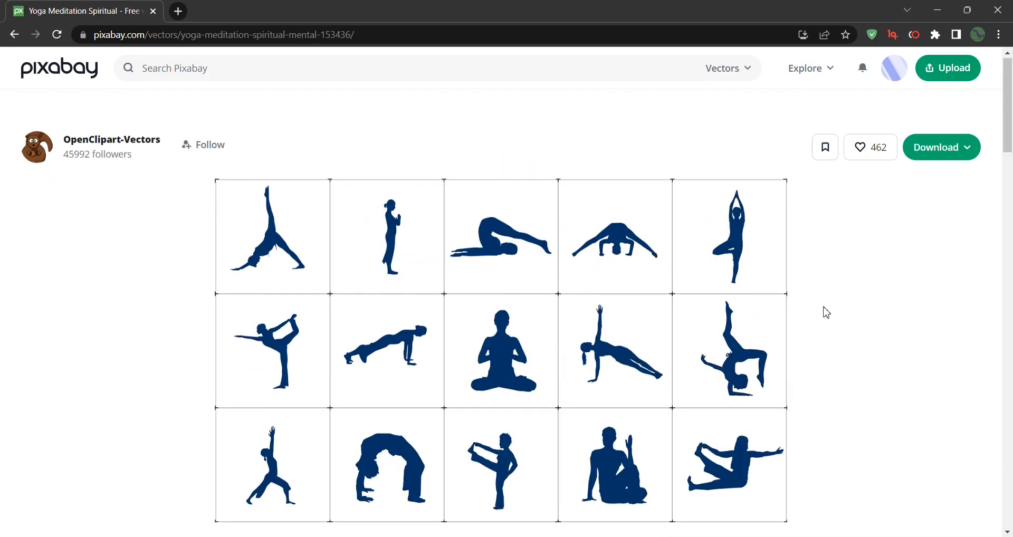
pyautogui.click(962, 154)
pyautogui.click(840, 285)
pyautogui.click(823, 313)
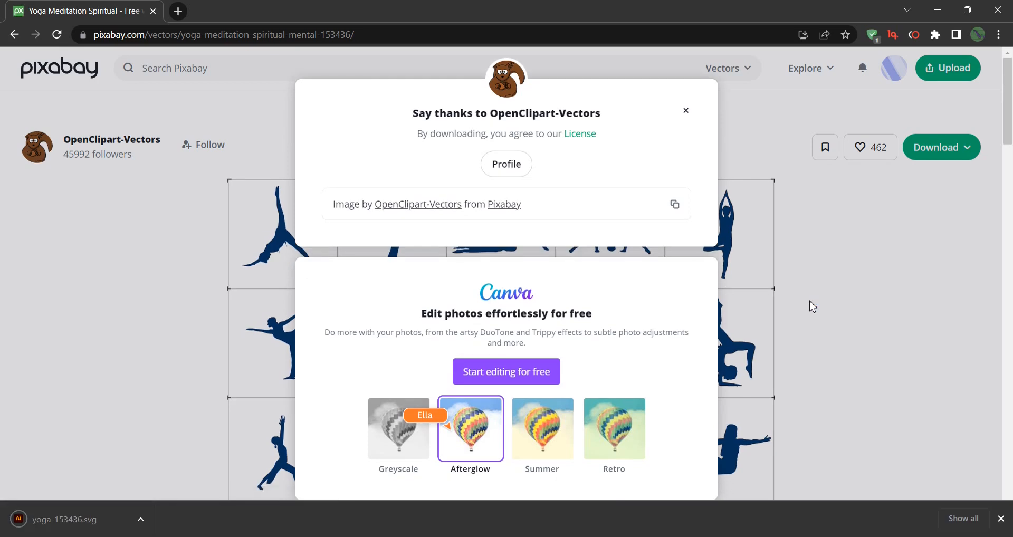
pyautogui.click(686, 110)
pyautogui.click(1000, 518)
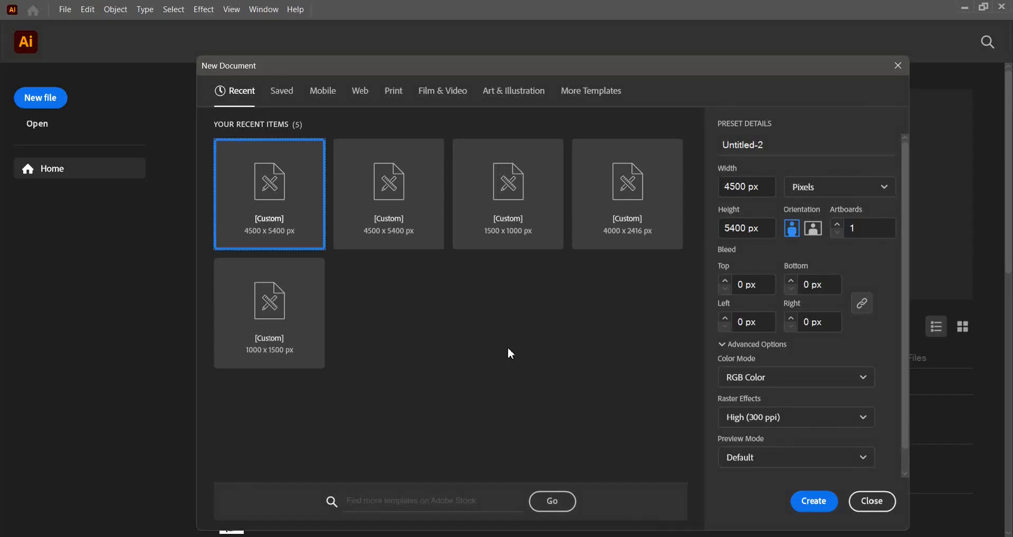
# In Illustrator, create a new 4500 x 5400 px document with RGB color and 300 ppi raster effects.
pyautogui.click(763, 183)
pyautogui.moveTo(765, 192); pyautogui.dragTo(708, 182)
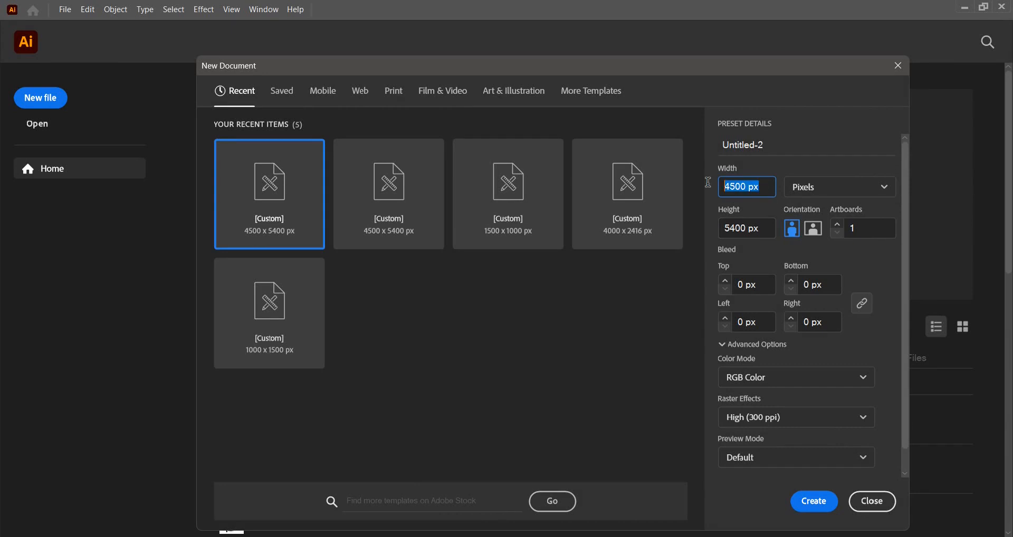
pyautogui.moveTo(756, 224); pyautogui.dragTo(710, 236)
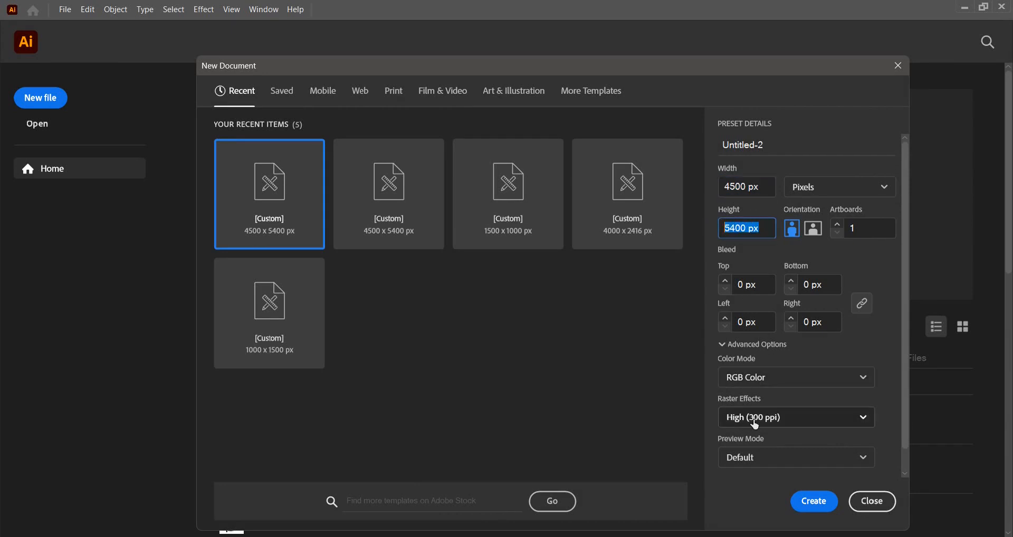
pyautogui.click(816, 499)
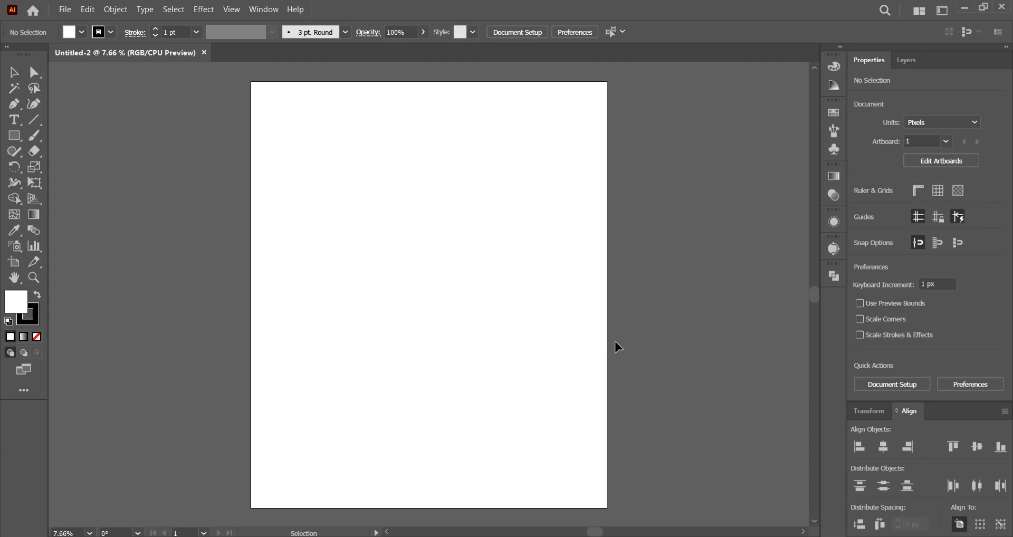
# Draw a rectangle covering the whole artboard with a black fill and no stroke.
pyautogui.click(14, 136)
pyautogui.click(37, 295)
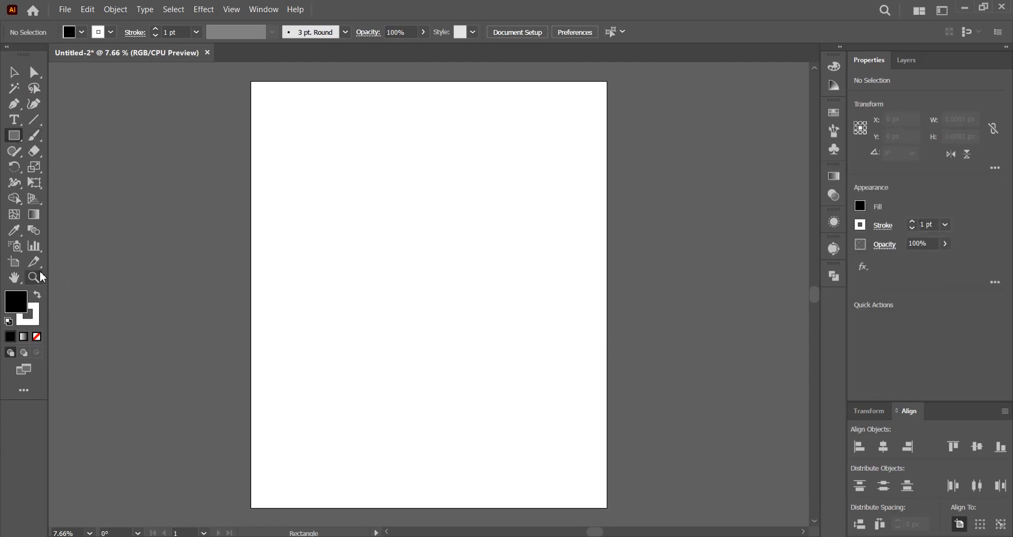
pyautogui.click(112, 33)
pyautogui.click(9, 54)
pyautogui.click(356, 15)
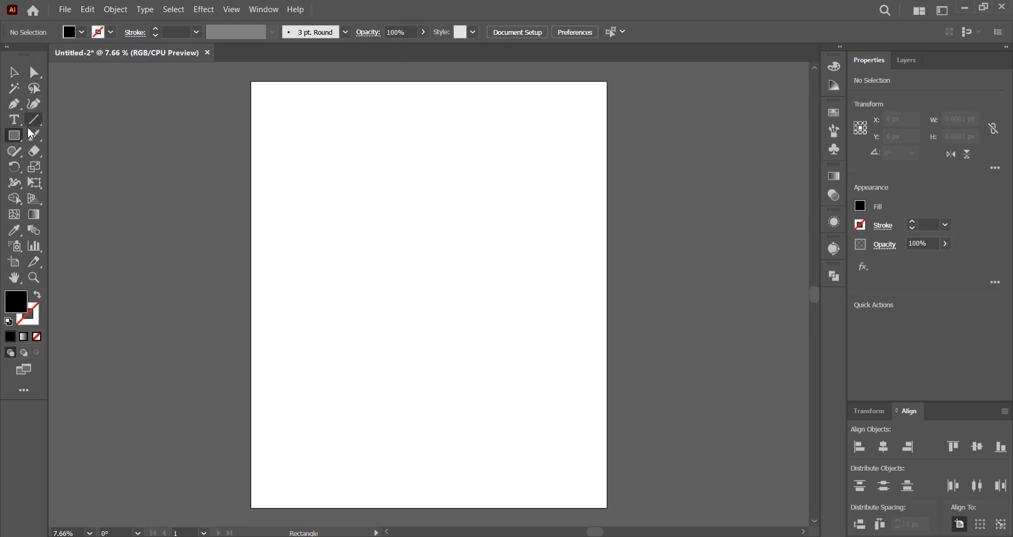
pyautogui.moveTo(251, 83); pyautogui.dragTo(607, 508)
# Lock the black background rectangle inside Layer 1 and return to the Selection tool.
pyautogui.click(907, 60)
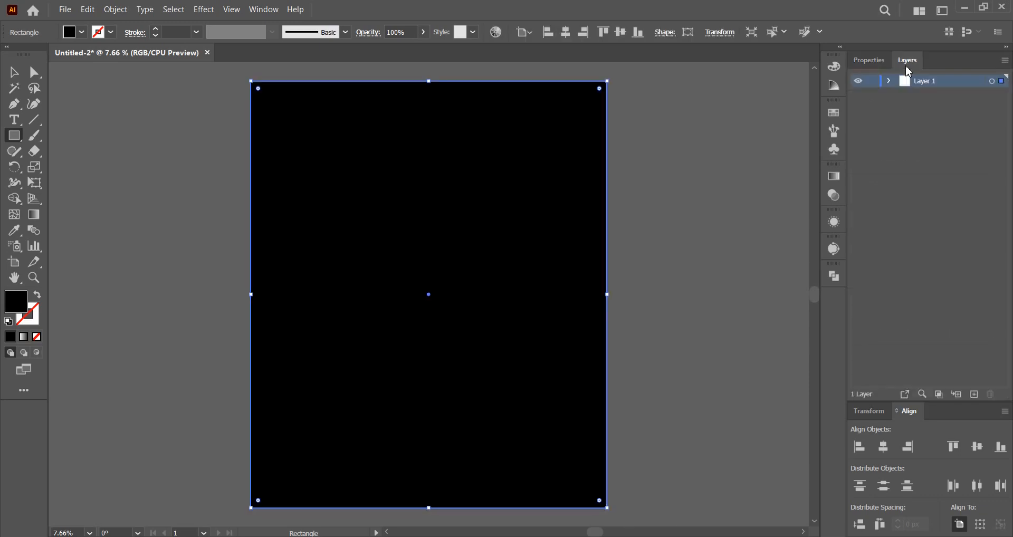
pyautogui.click(890, 86)
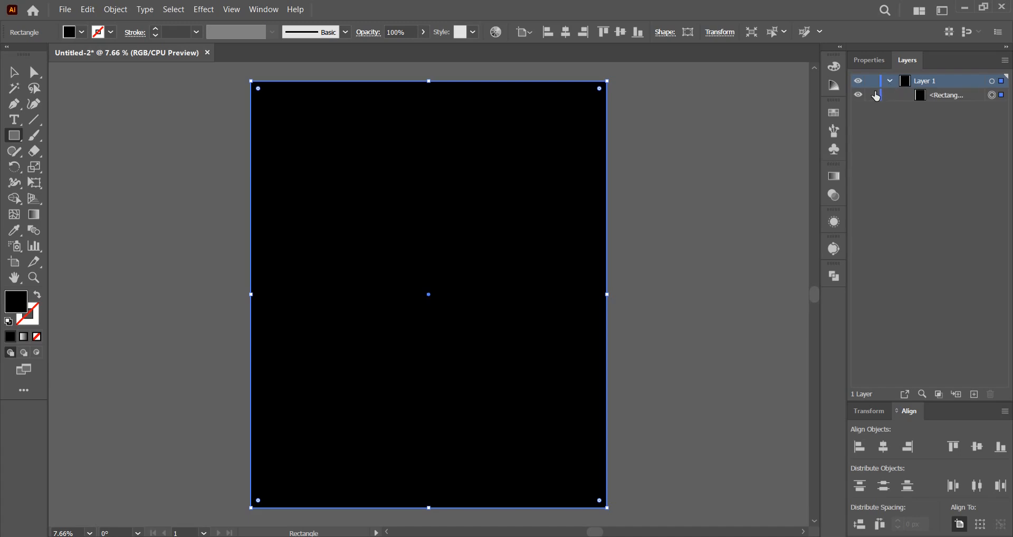
pyautogui.click(873, 95)
pyautogui.press('v')
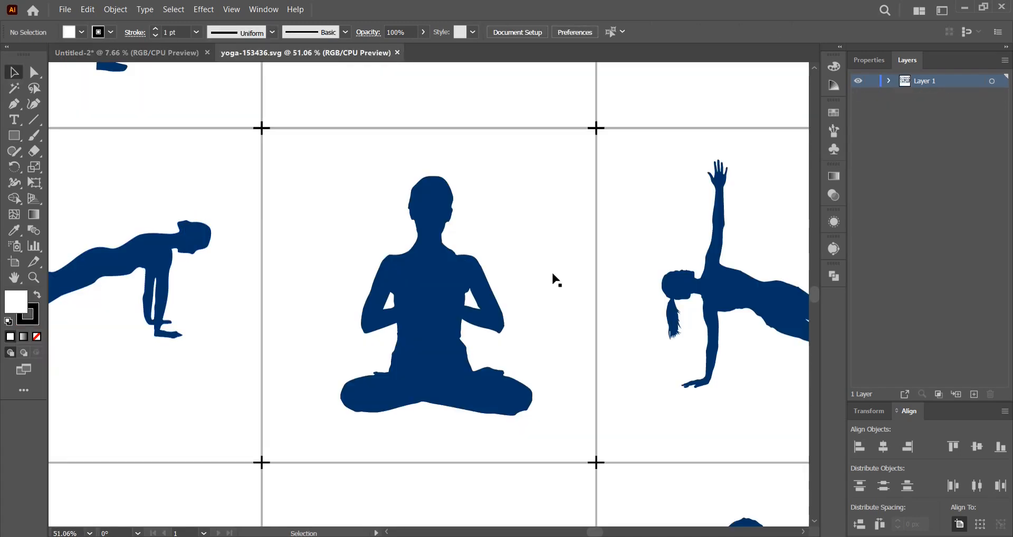
# In yoga-153436.svg, move the pose artwork mostly off the artboard to the left and ungroup it.
pyautogui.scroll(-4, 556, 280)
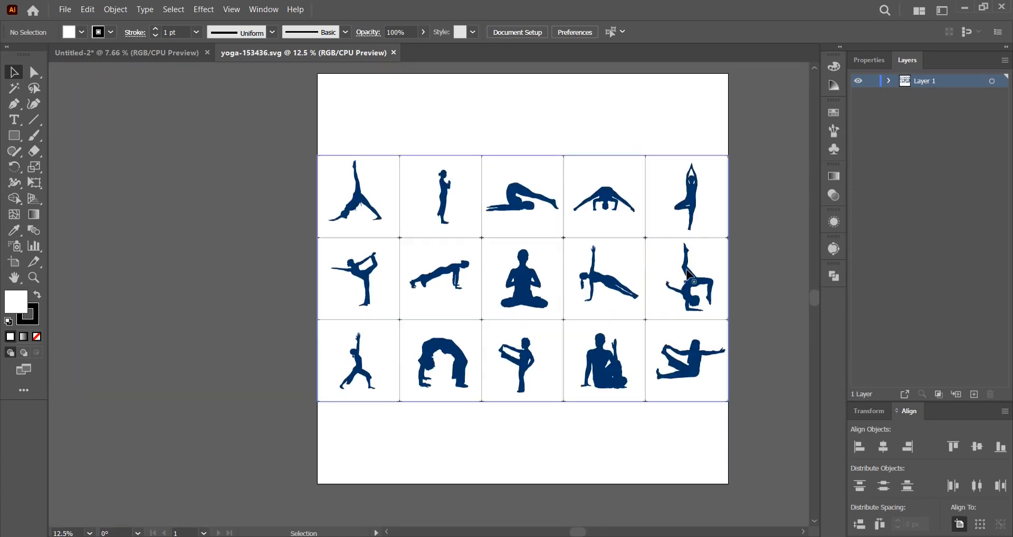
pyautogui.moveTo(689, 274); pyautogui.dragTo(633, 290)
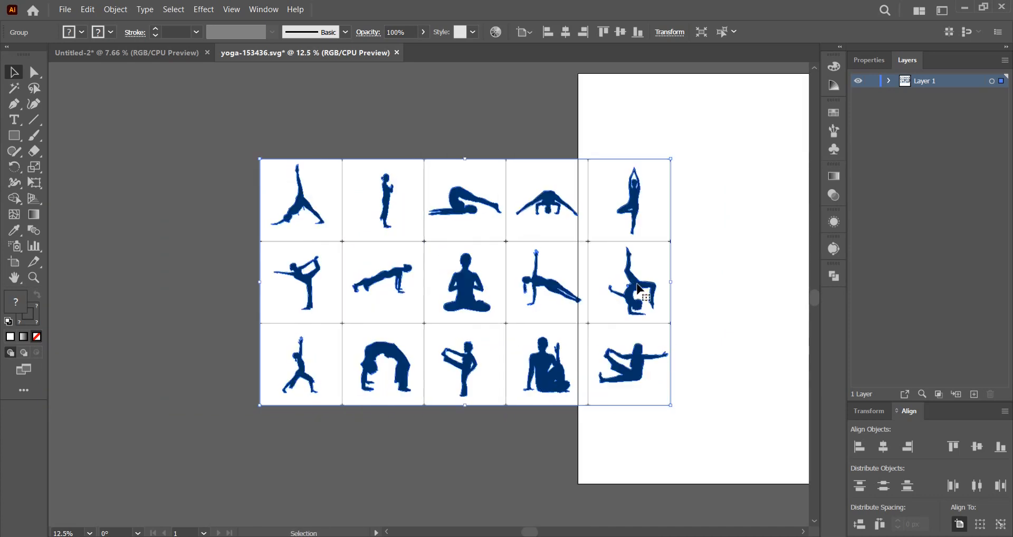
pyautogui.rightClick(472, 289)
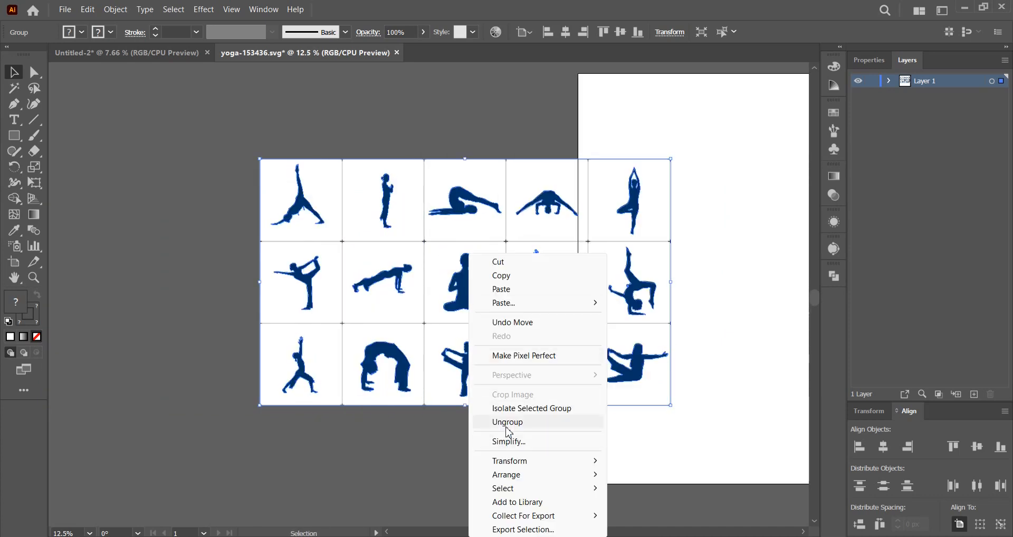
pyautogui.click(510, 422)
pyautogui.click(490, 456)
# Delete the white background and the grid lines behind the yoga poses.
pyautogui.click(502, 345)
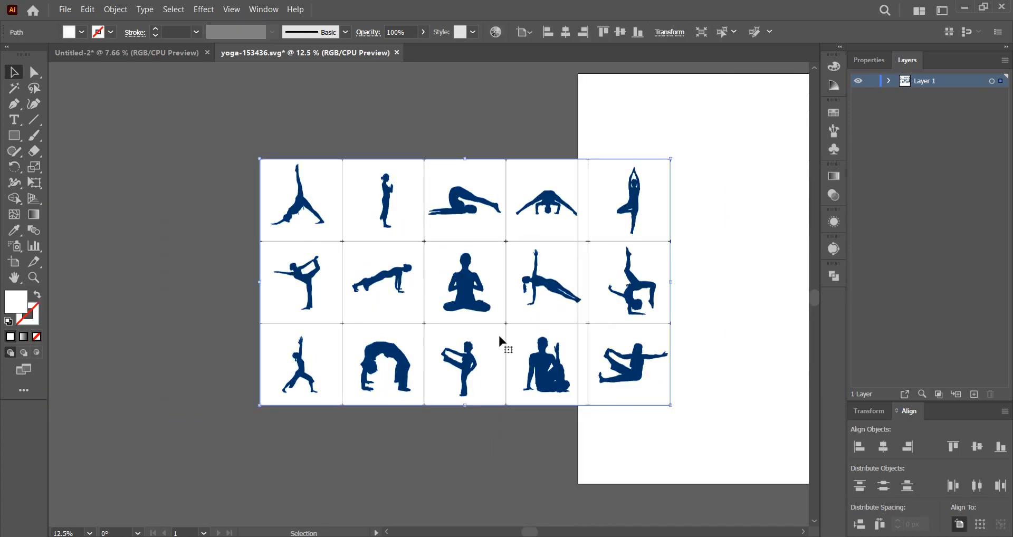
pyautogui.moveTo(500, 339); pyautogui.dragTo(251, 268)
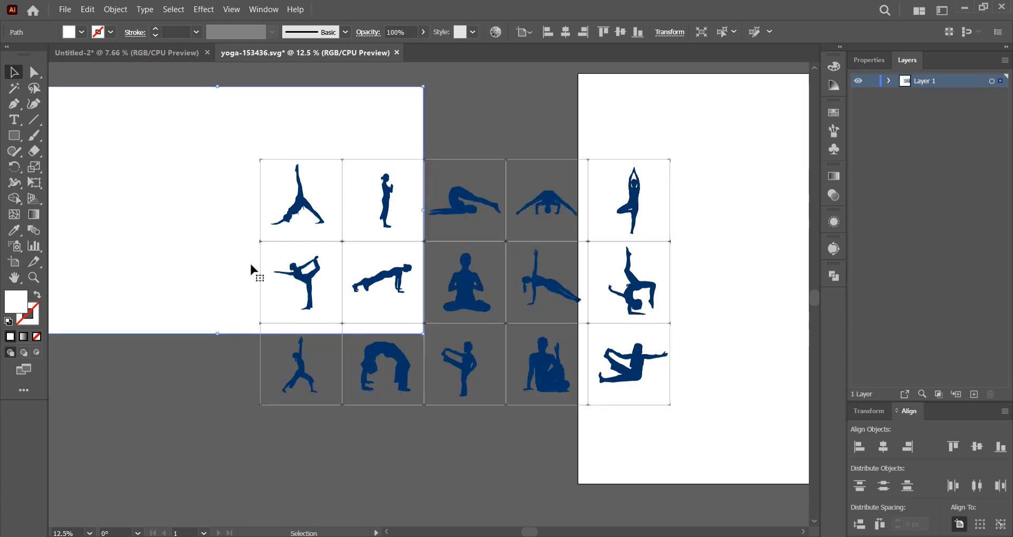
pyautogui.press('Delete')
pyautogui.moveTo(380, 160); pyautogui.dragTo(253, 296)
pyautogui.press('Delete')
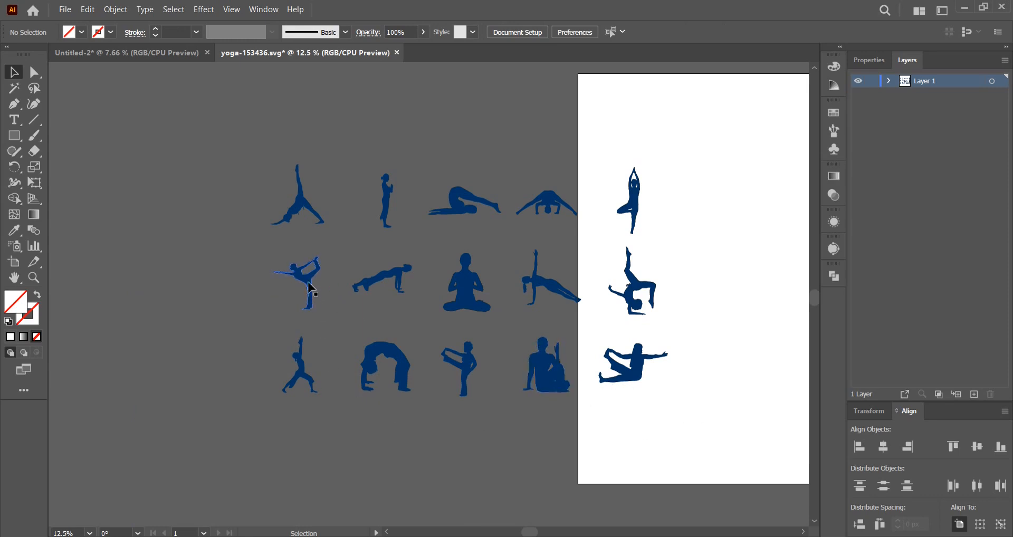
# Select the dancer, tree, forearm-balance and seated meditation poses together and move them left and slightly up.
pyautogui.click(310, 285)
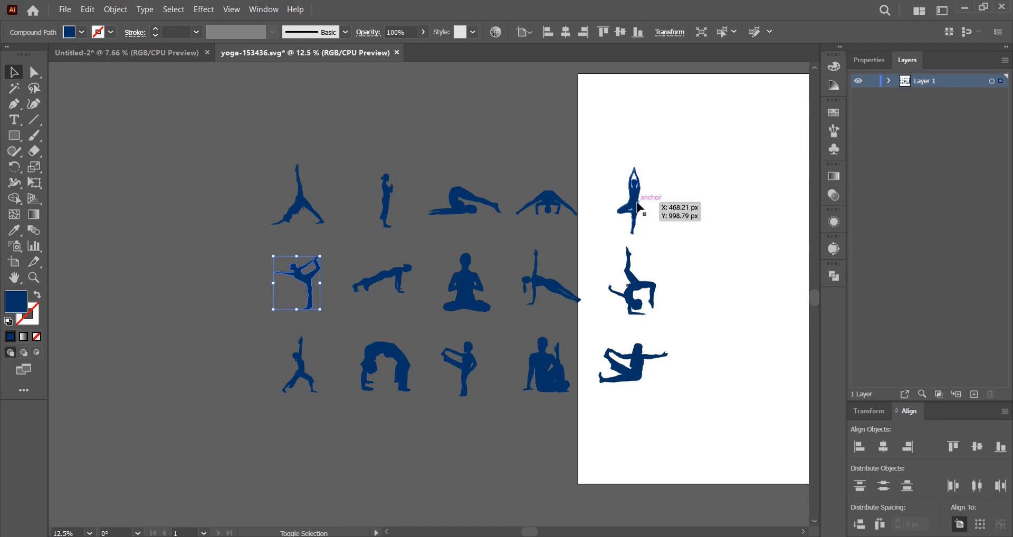
pyautogui.keyDown('shift'); pyautogui.click(635, 203); pyautogui.keyUp('shift')
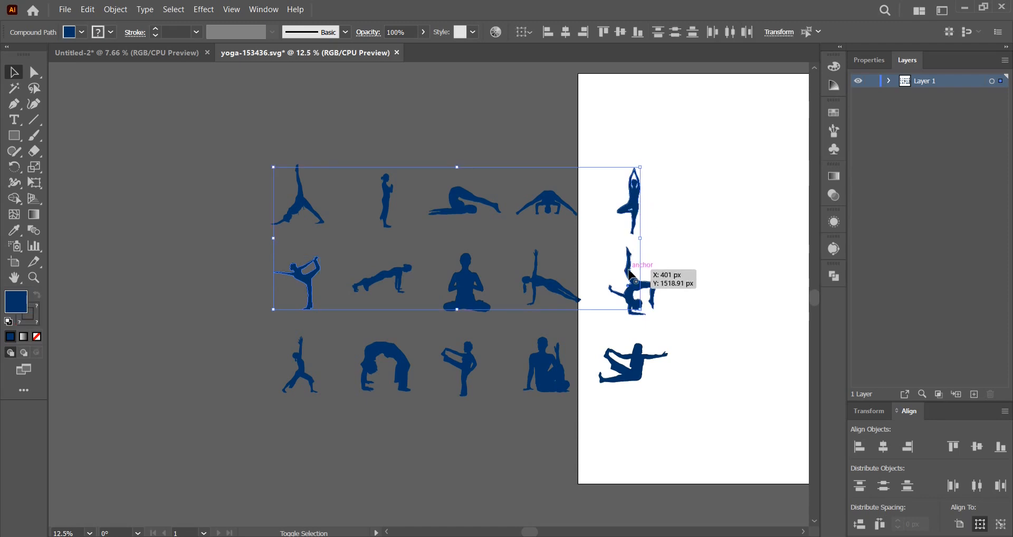
pyautogui.keyDown('shift'); pyautogui.click(632, 275); pyautogui.keyUp('shift')
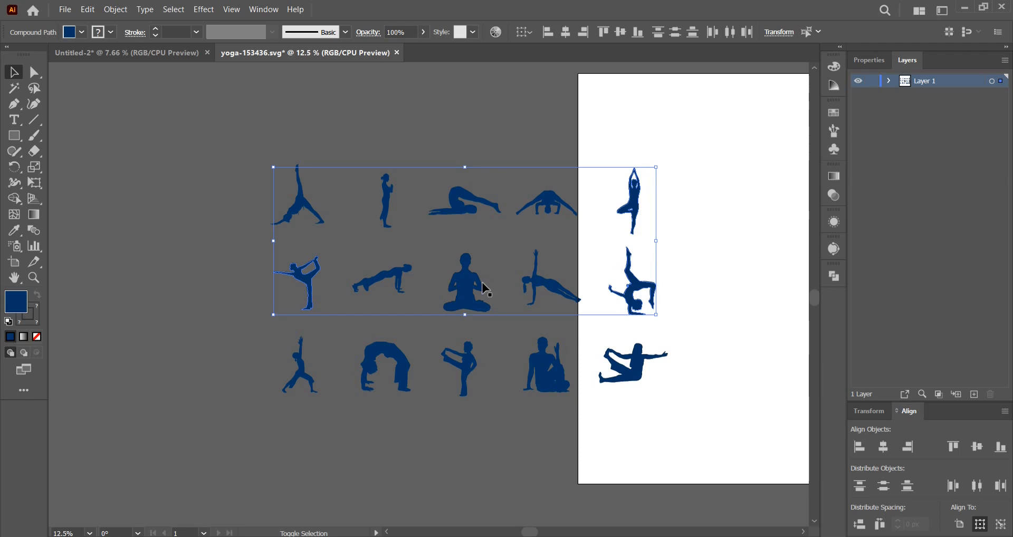
pyautogui.moveTo(473, 290); pyautogui.dragTo(275, 258)
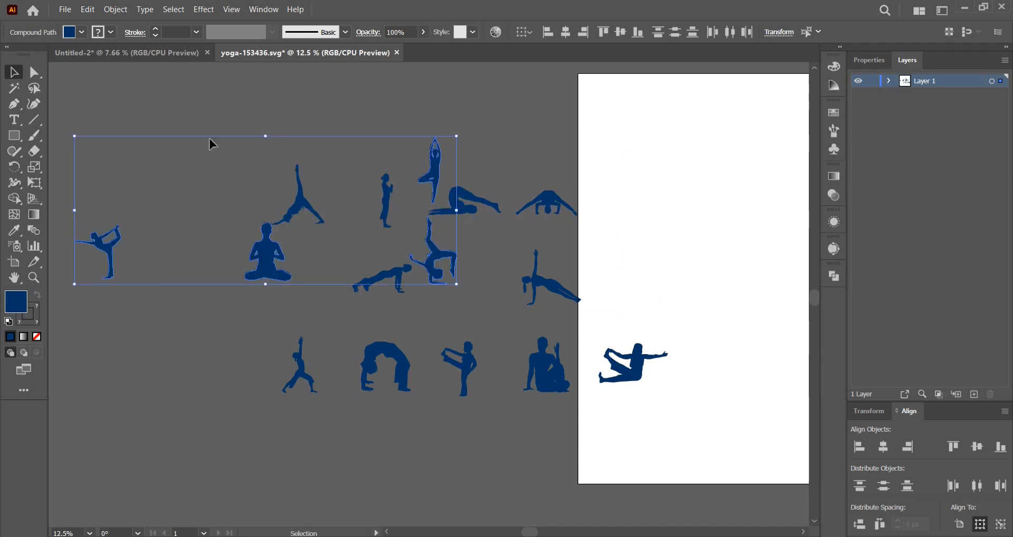
# Copy the four selected yoga poses and paste them into the Untitled-2 document.
pyautogui.click(88, 10)
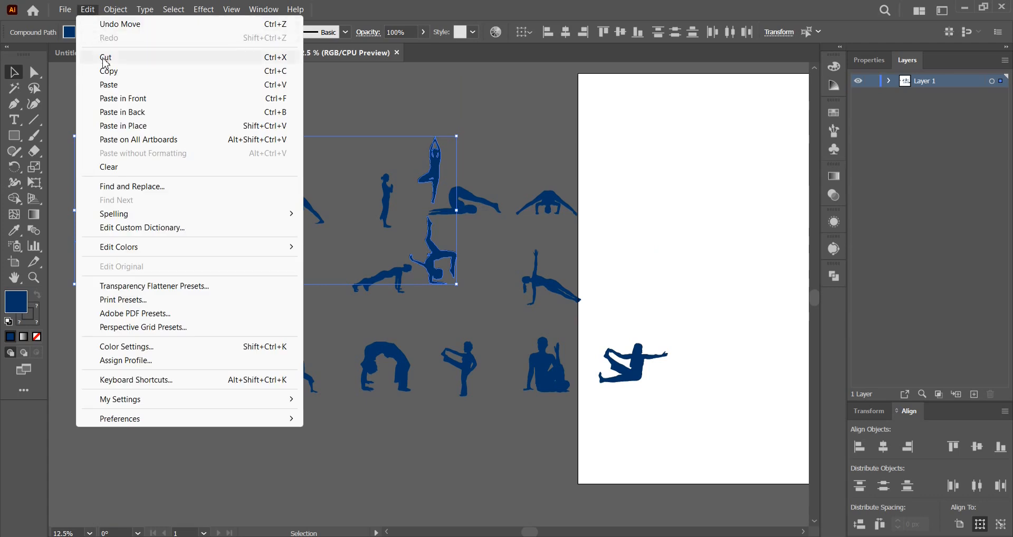
pyautogui.click(108, 71)
pyautogui.click(140, 61)
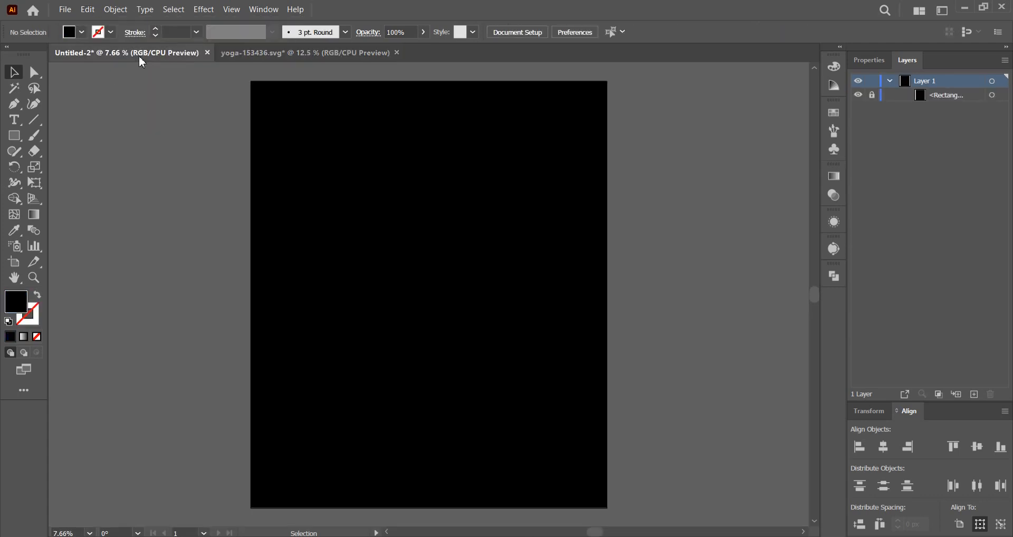
pyautogui.click(91, 12)
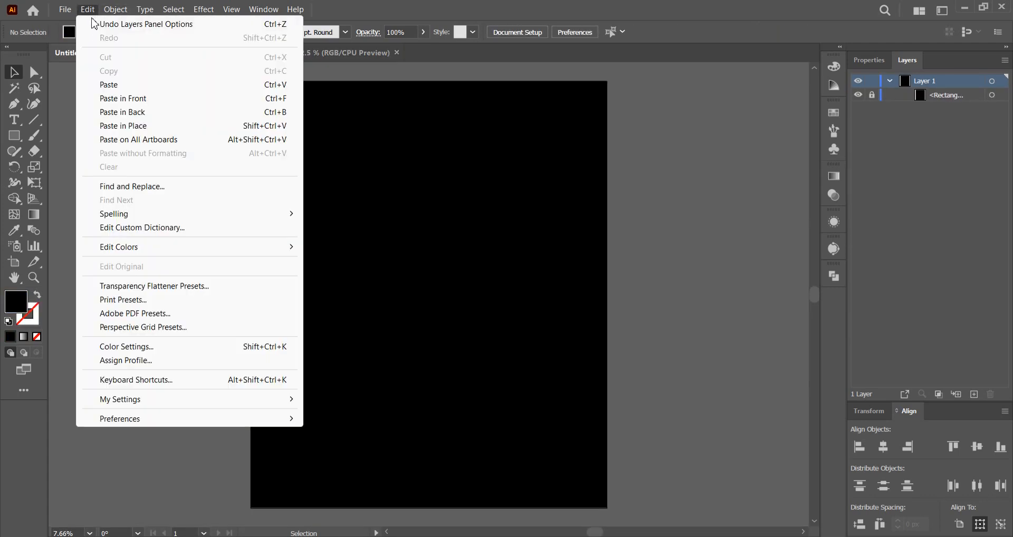
pyautogui.click(109, 85)
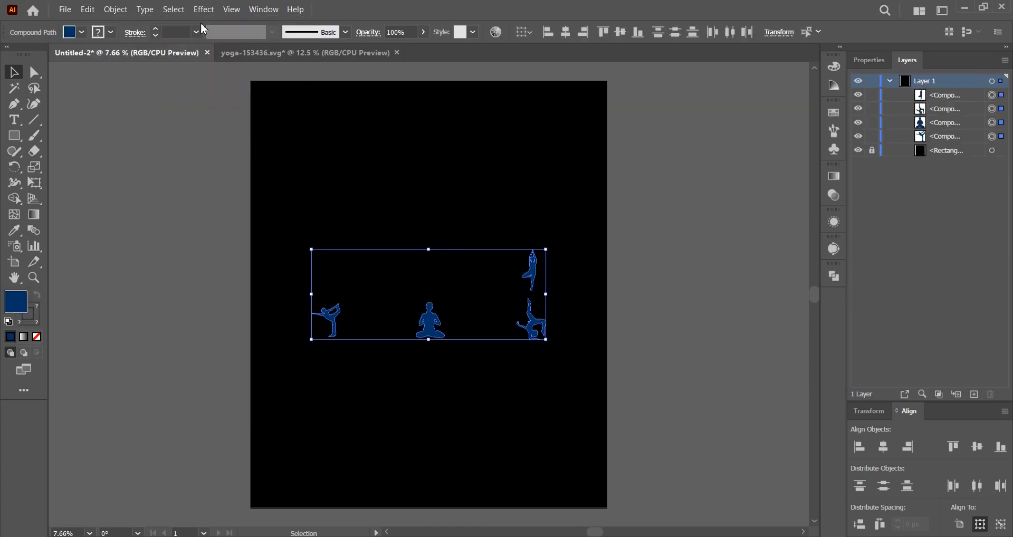
# Give the four pasted yoga silhouettes a white fill and no stroke, and deselect them.
pyautogui.click(77, 31)
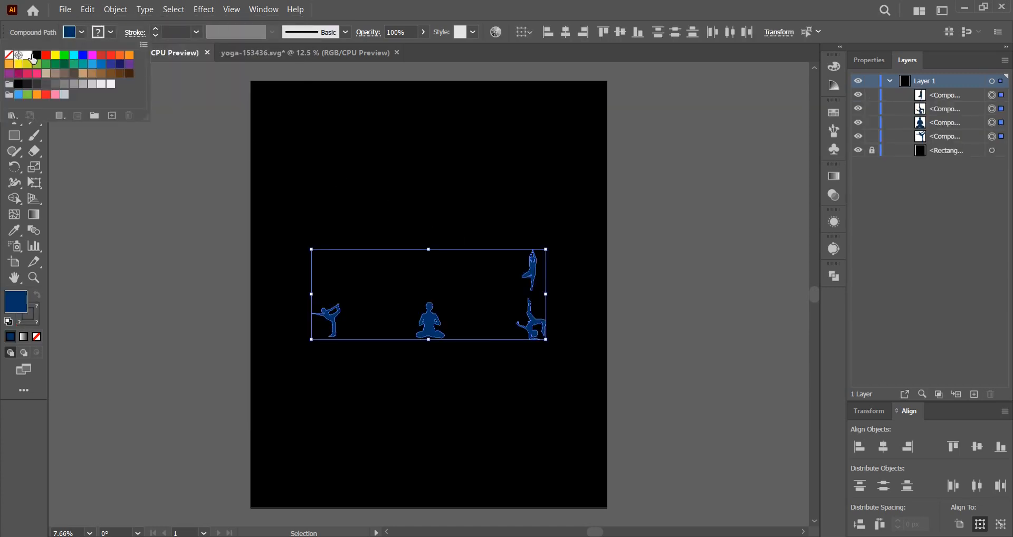
pyautogui.click(29, 56)
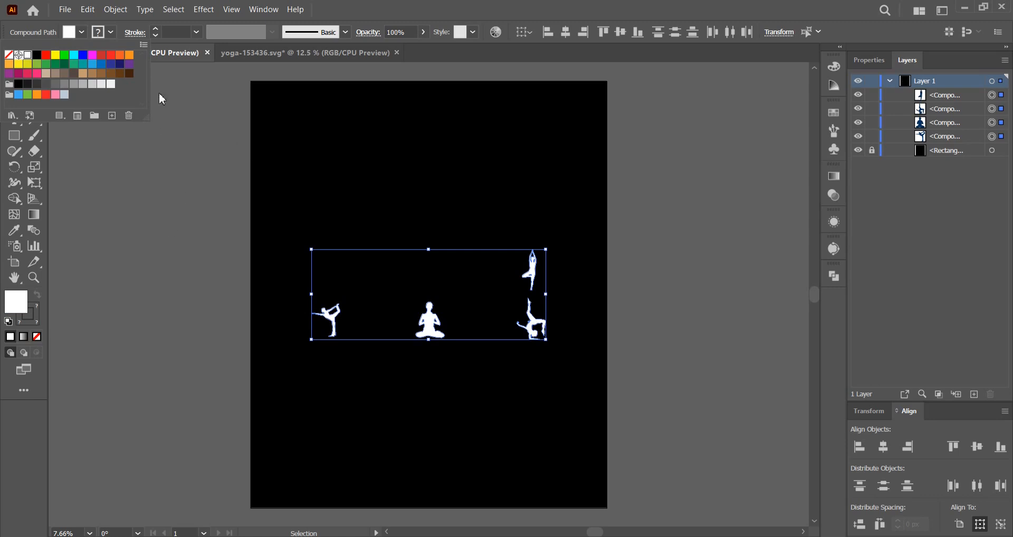
pyautogui.click(111, 32)
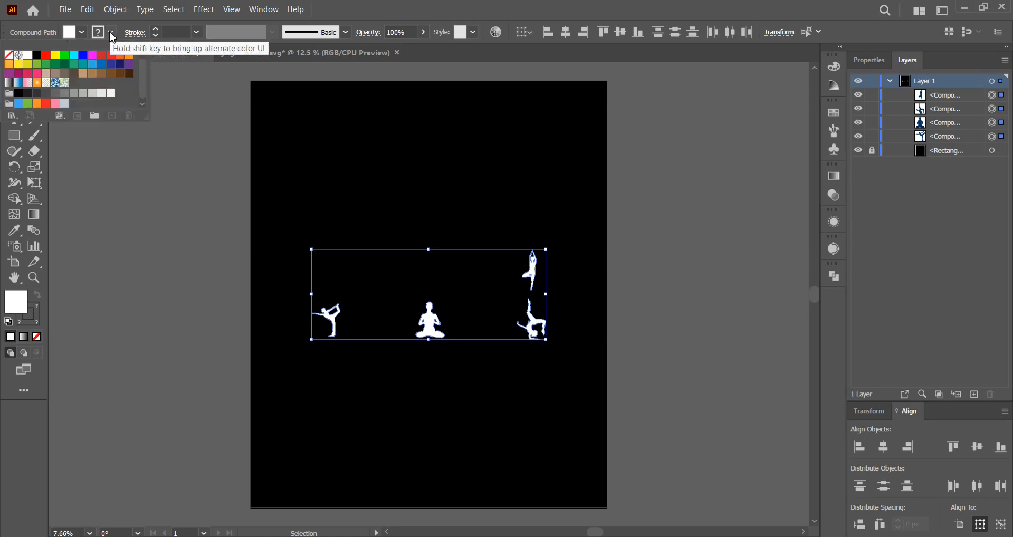
pyautogui.click(9, 56)
pyautogui.click(416, 177)
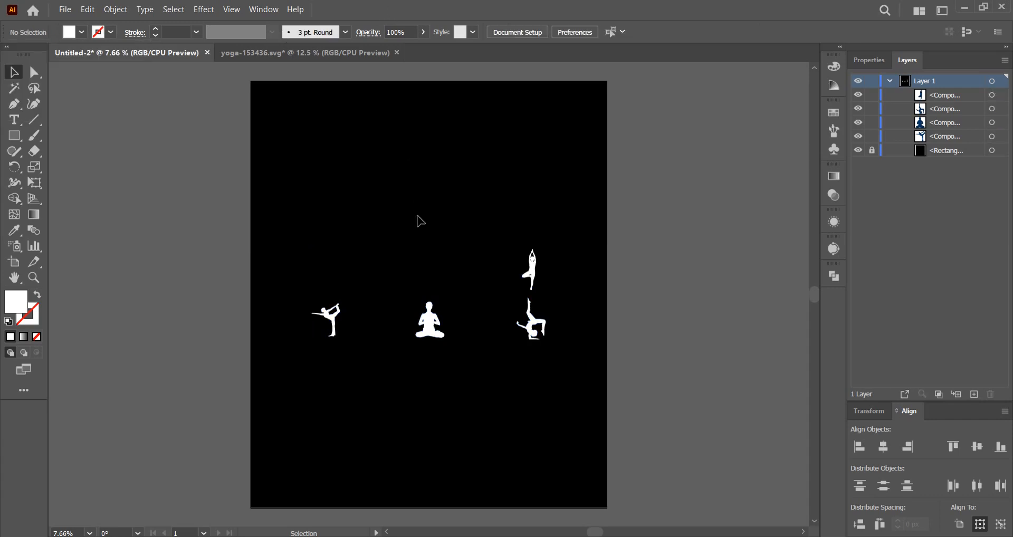
# Move the seated meditation, forearm-balance and tree poses closer to the dancer pose on the artboard.
pyautogui.scroll(1, 426, 263)
pyautogui.moveTo(432, 352); pyautogui.dragTo(364, 344)
pyautogui.click(548, 352)
pyautogui.moveTo(549, 352); pyautogui.dragTo(406, 351)
pyautogui.moveTo(539, 286); pyautogui.dragTo(413, 277)
pyautogui.click(462, 334)
pyautogui.scroll(1, 461, 335)
pyautogui.moveTo(461, 335); pyautogui.dragTo(521, 385)
pyautogui.moveTo(463, 297); pyautogui.dragTo(510, 319)
pyautogui.moveTo(515, 283); pyautogui.dragTo(556, 235)
pyautogui.hotkey('ctrl', 'z')
pyautogui.click(567, 362)
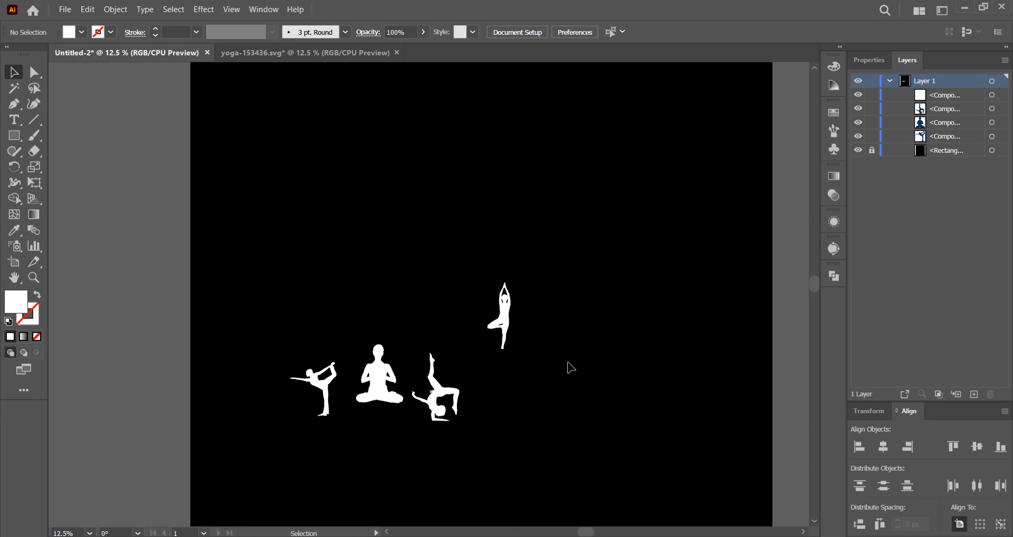
# Place the galaxy image on the artboard above the poses and close the yoga-153436.svg document.
pyautogui.moveTo(567, 362); pyautogui.dragTo(538, 331)
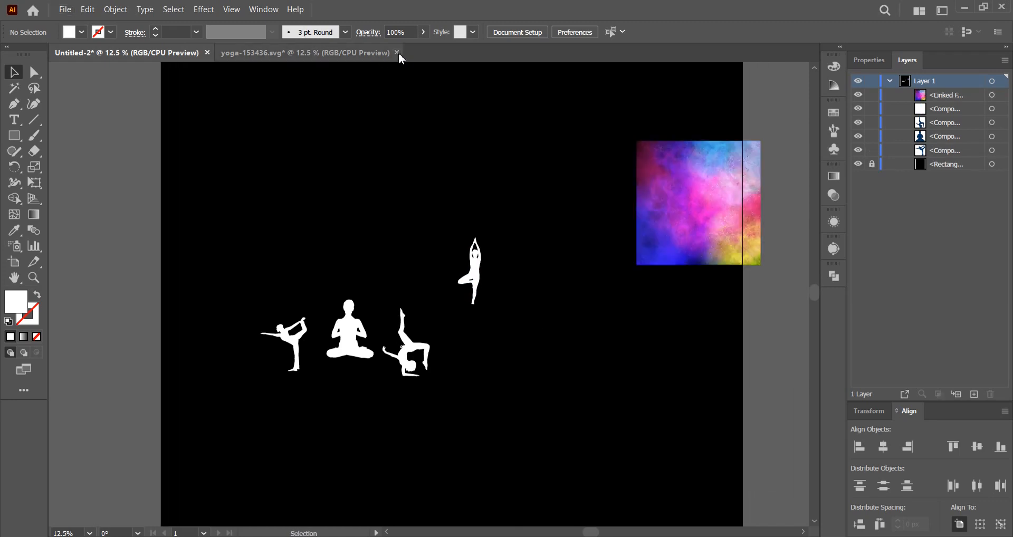
pyautogui.click(398, 52)
pyautogui.click(562, 301)
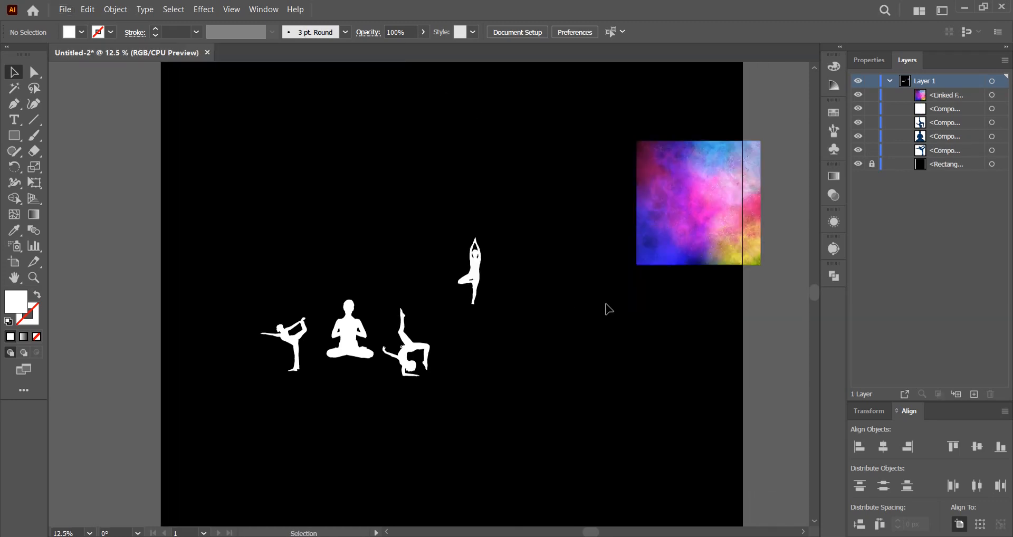
pyautogui.moveTo(643, 257); pyautogui.dragTo(507, 244)
# Line the tree pose up beside the forearm-balance pose and enlarge all four poses together.
pyautogui.click(520, 288)
pyautogui.moveTo(511, 303); pyautogui.dragTo(289, 341)
pyautogui.click(528, 416)
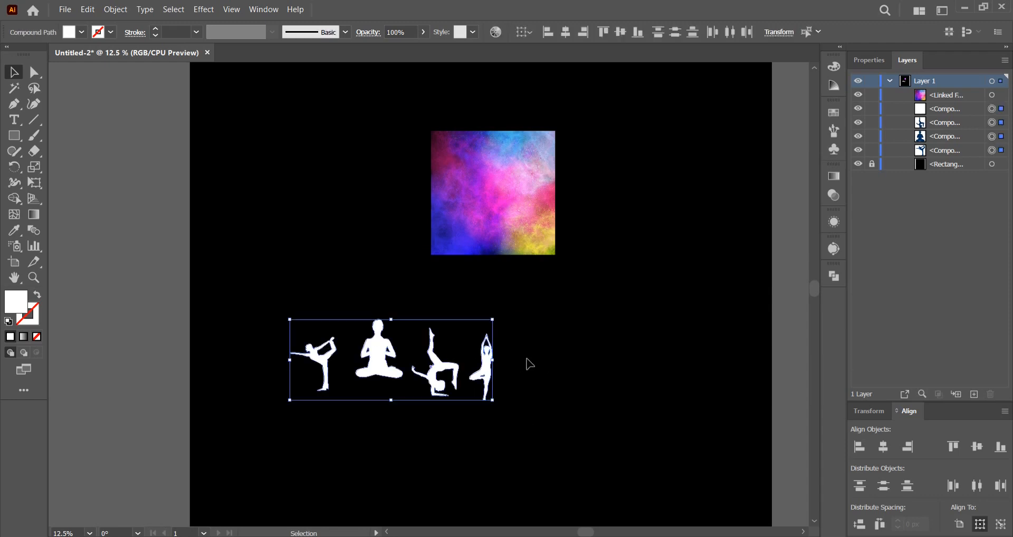
pyautogui.moveTo(496, 364); pyautogui.dragTo(649, 303)
pyautogui.click(649, 303)
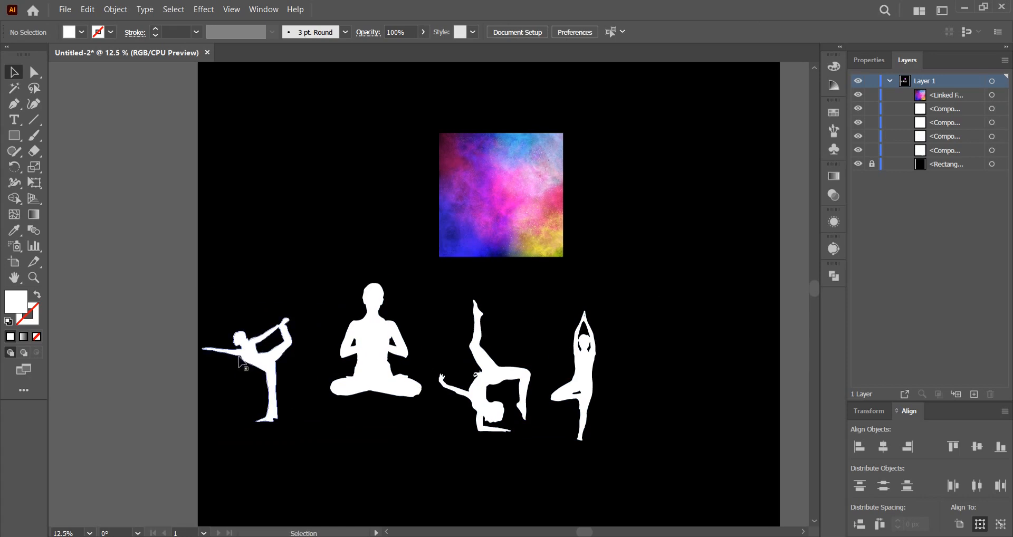
# Make the dancer silhouette and the seated meditation silhouette each a compound path.
pyautogui.click(241, 358)
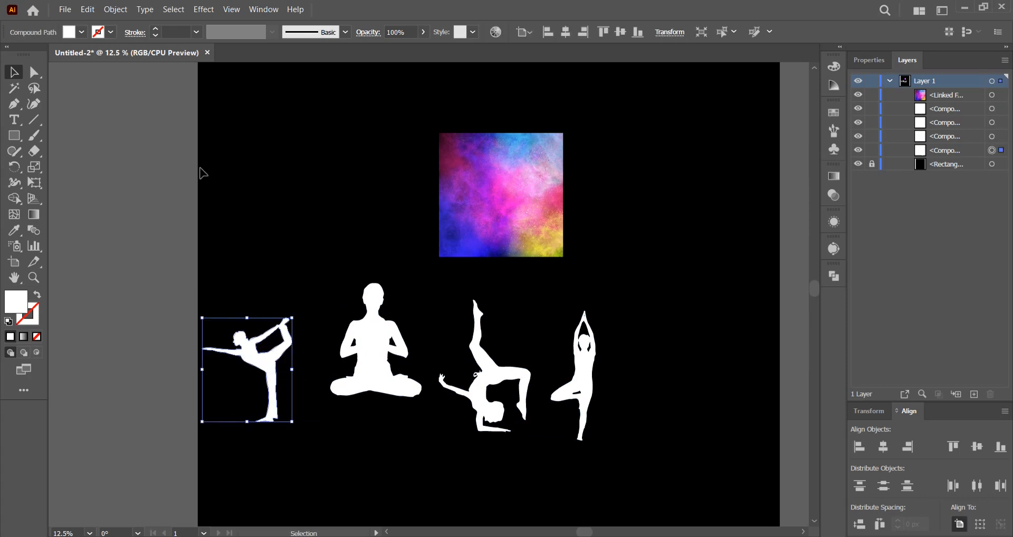
pyautogui.click(115, 9)
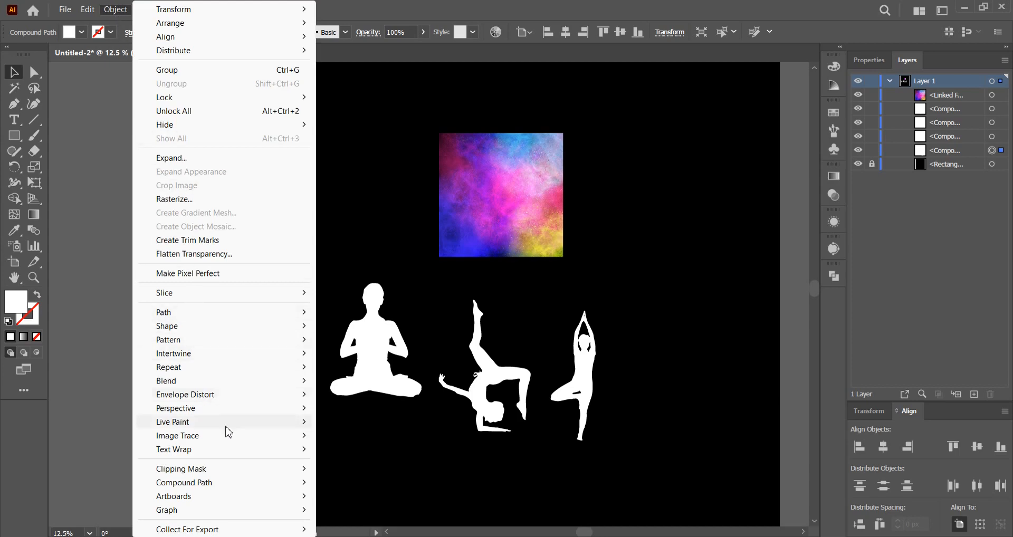
pyautogui.moveTo(253, 485)
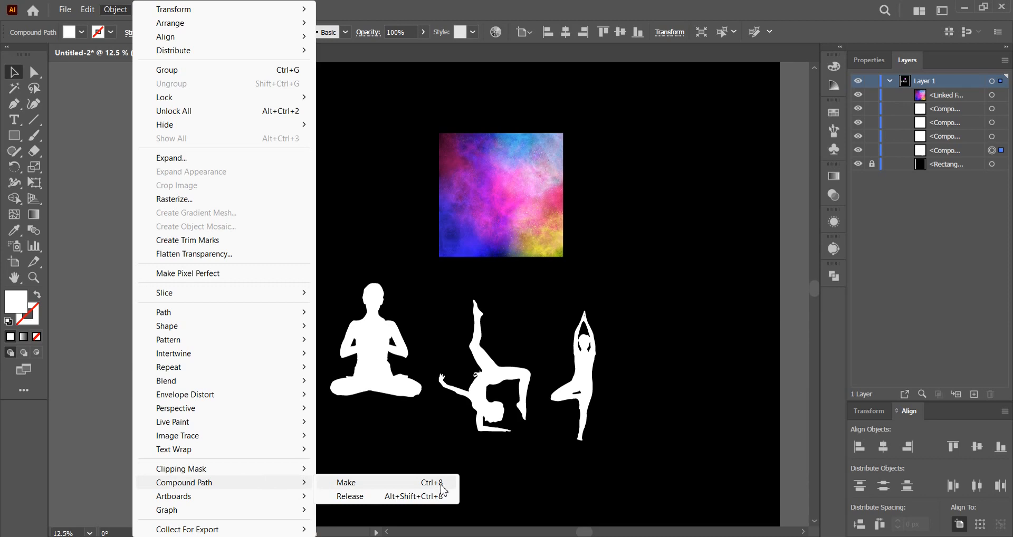
pyautogui.click(343, 482)
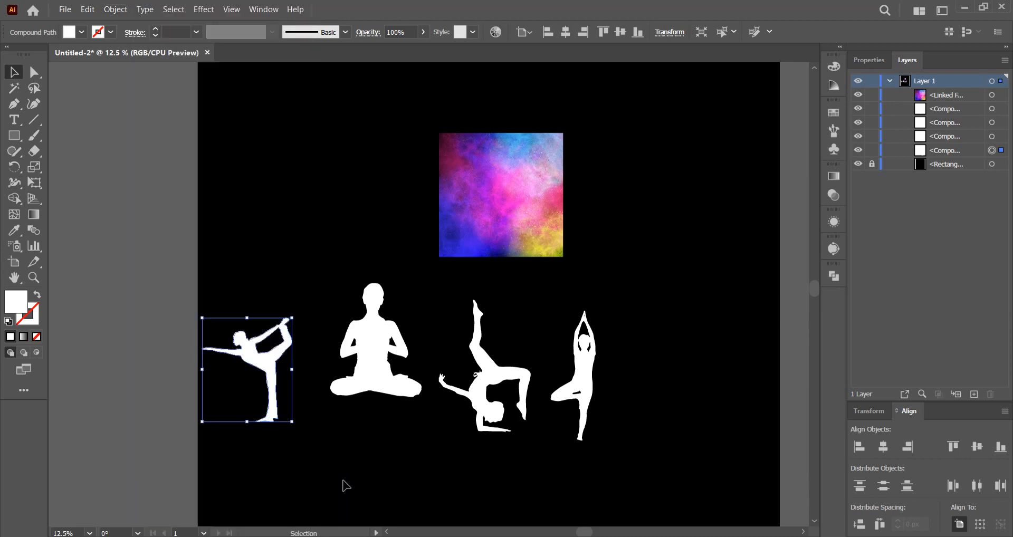
pyautogui.click(372, 380)
pyautogui.click(111, 19)
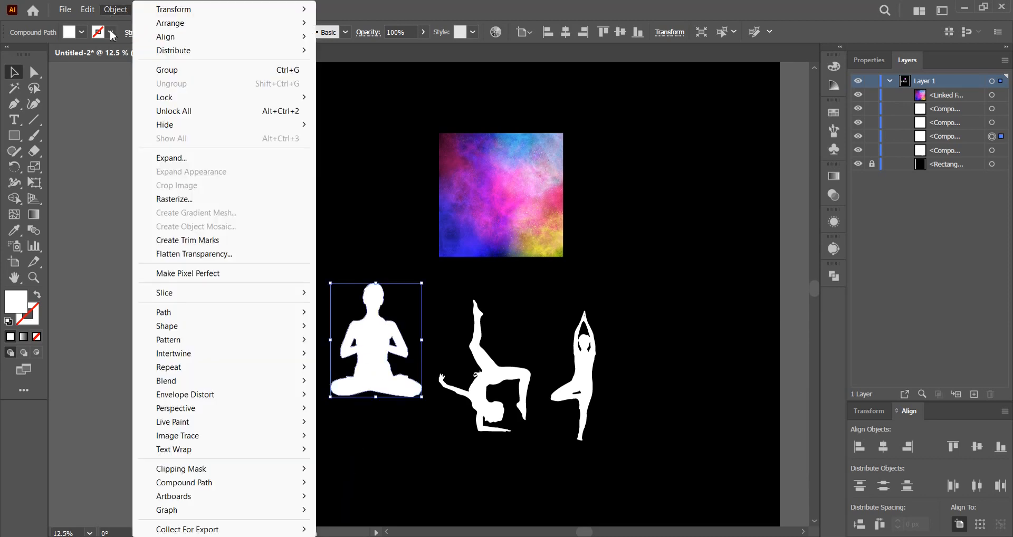
pyautogui.moveTo(302, 488)
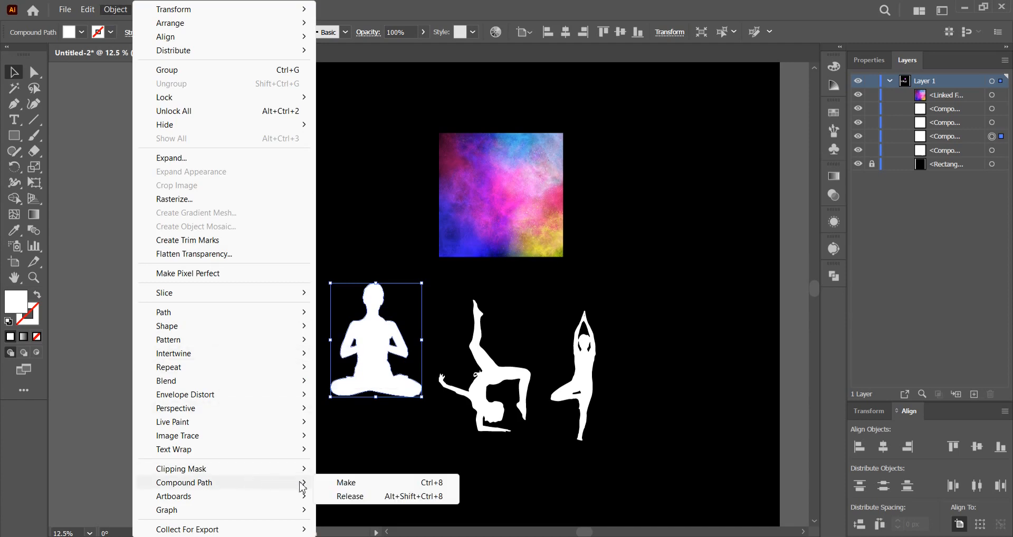
pyautogui.click(383, 488)
# Make the forearm-balance silhouette and the tree silhouette each a compound path, and deselect.
pyautogui.click(501, 407)
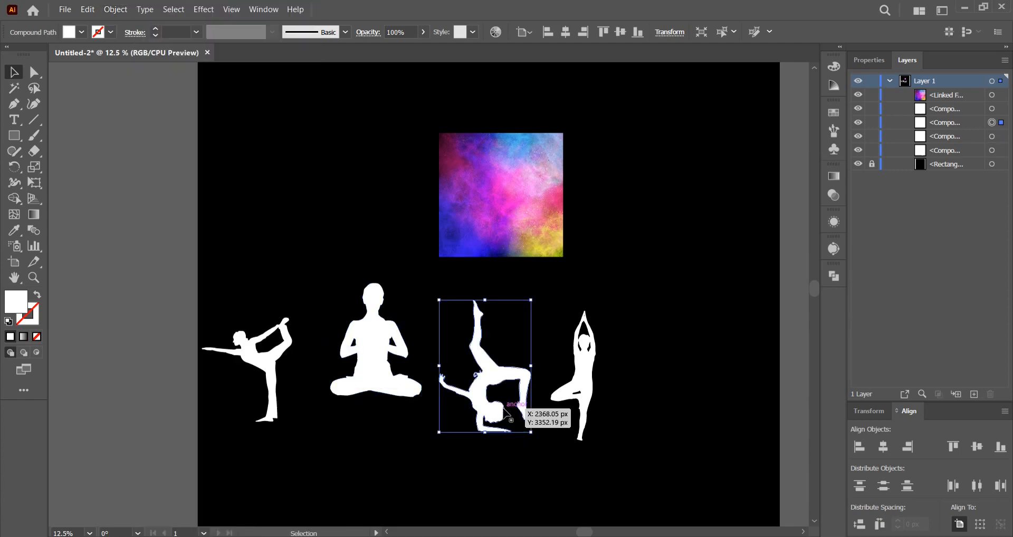
pyautogui.click(87, 9)
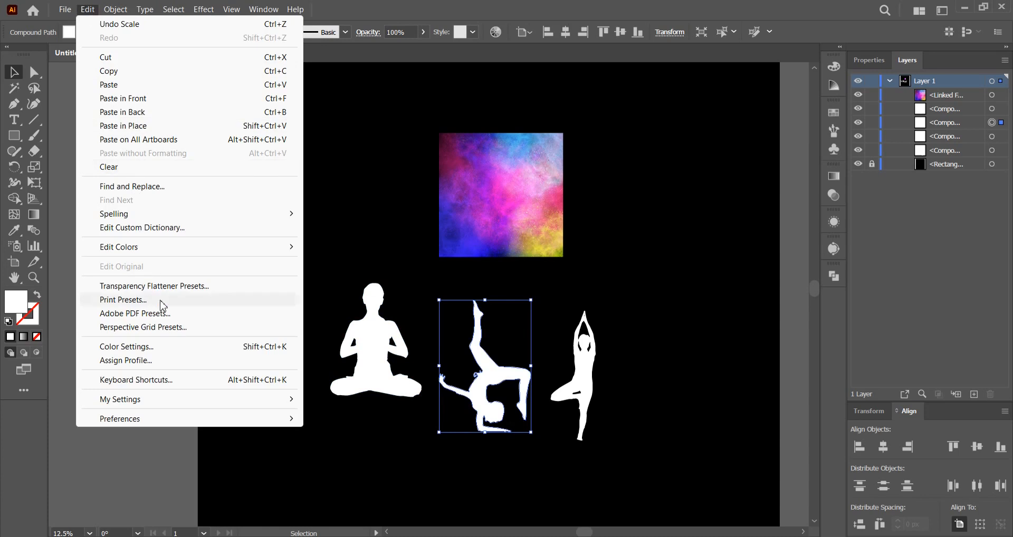
pyautogui.moveTo(115, 10)
pyautogui.moveTo(241, 484)
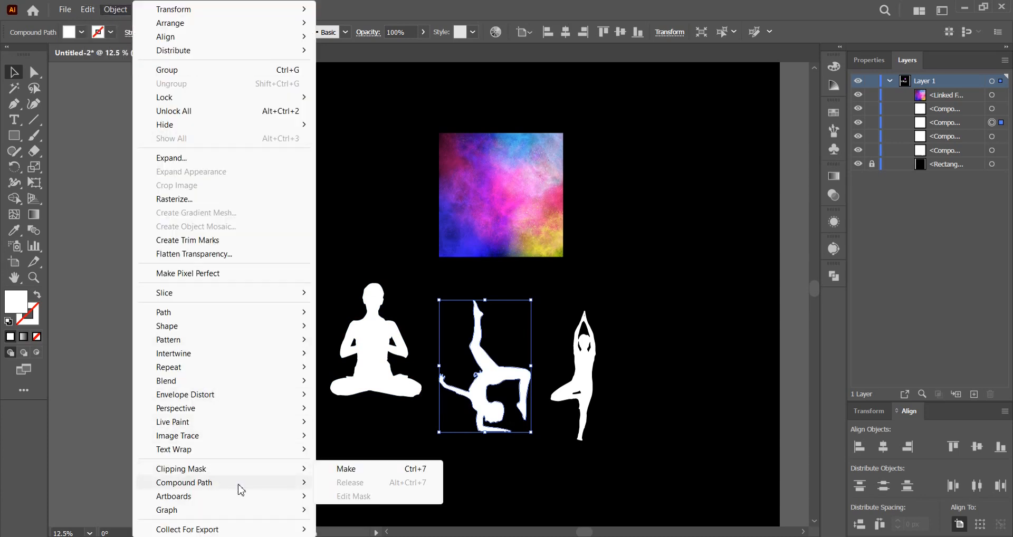
pyautogui.click(346, 483)
pyautogui.click(578, 401)
pyautogui.click(115, 10)
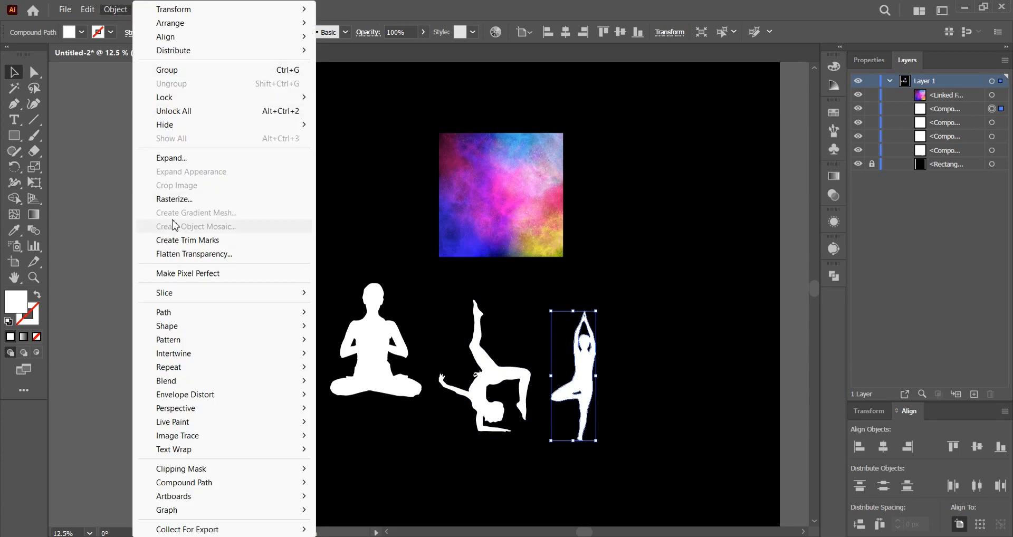
pyautogui.moveTo(87, 10)
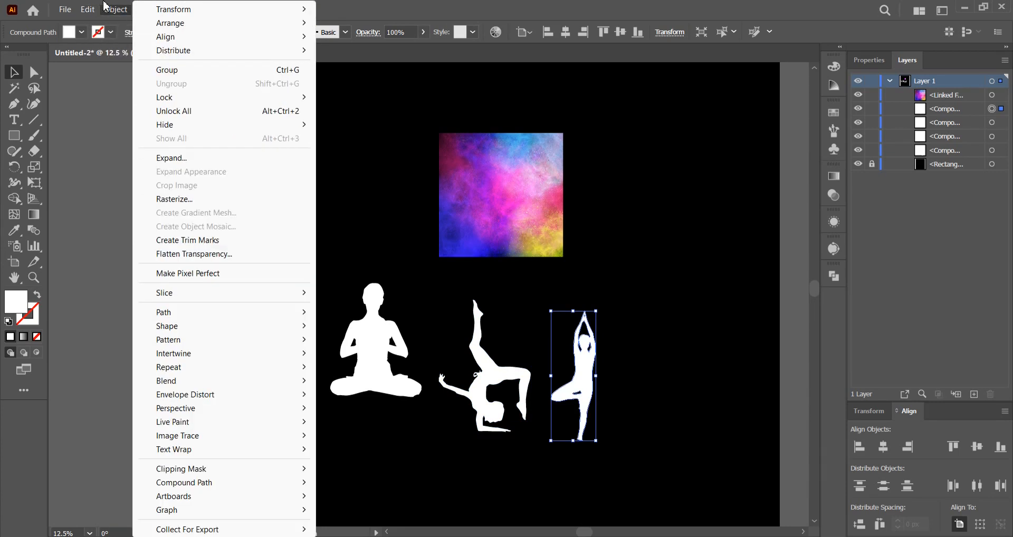
pyautogui.moveTo(259, 483)
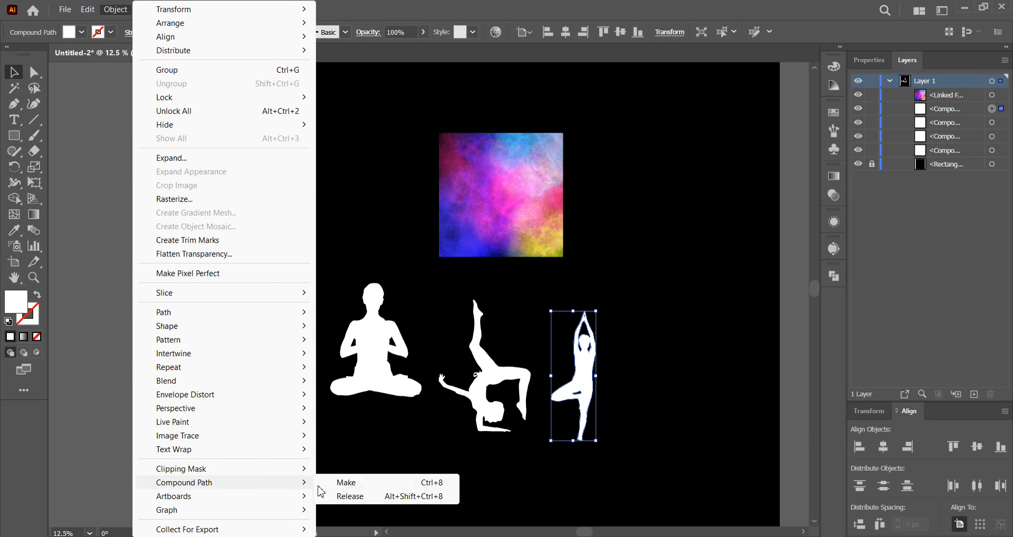
pyautogui.click(390, 484)
pyautogui.click(638, 397)
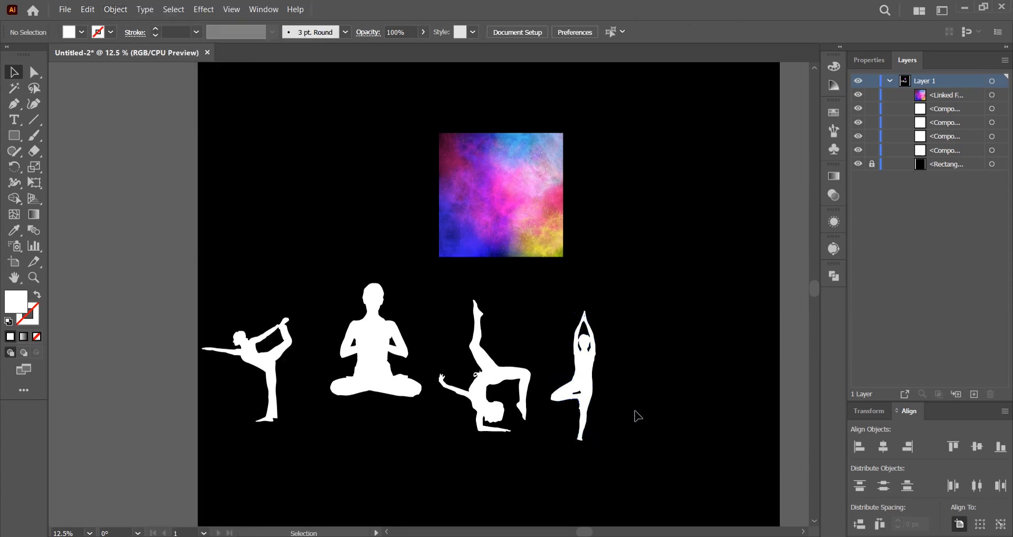
# Copy the galaxy image and paste two duplicates of it into the document.
pyautogui.click(497, 219)
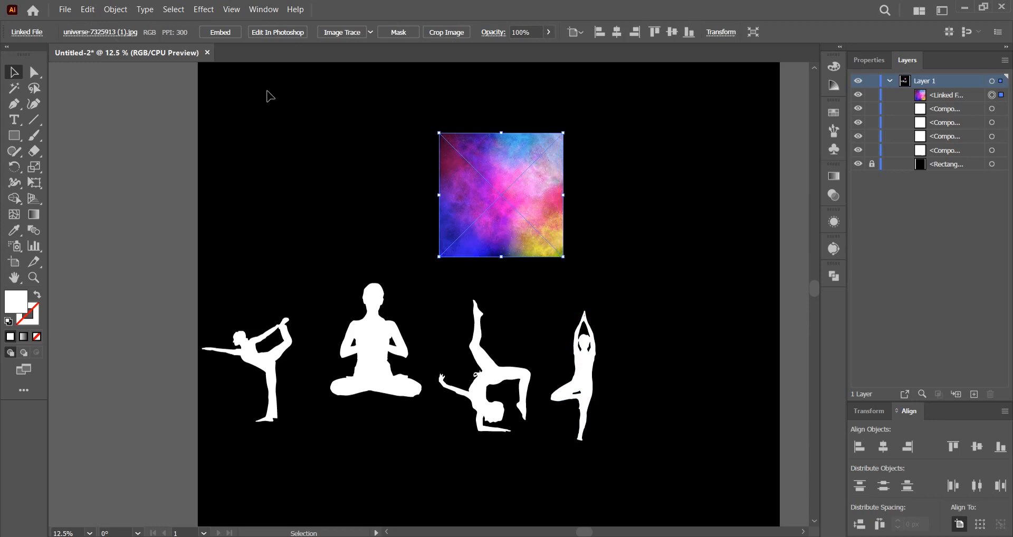
pyautogui.click(88, 10)
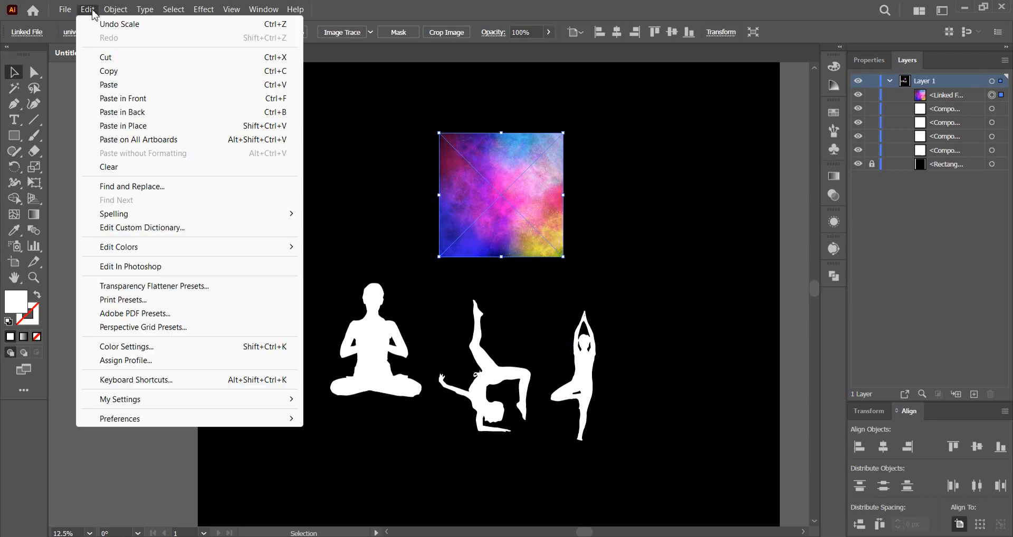
pyautogui.click(117, 71)
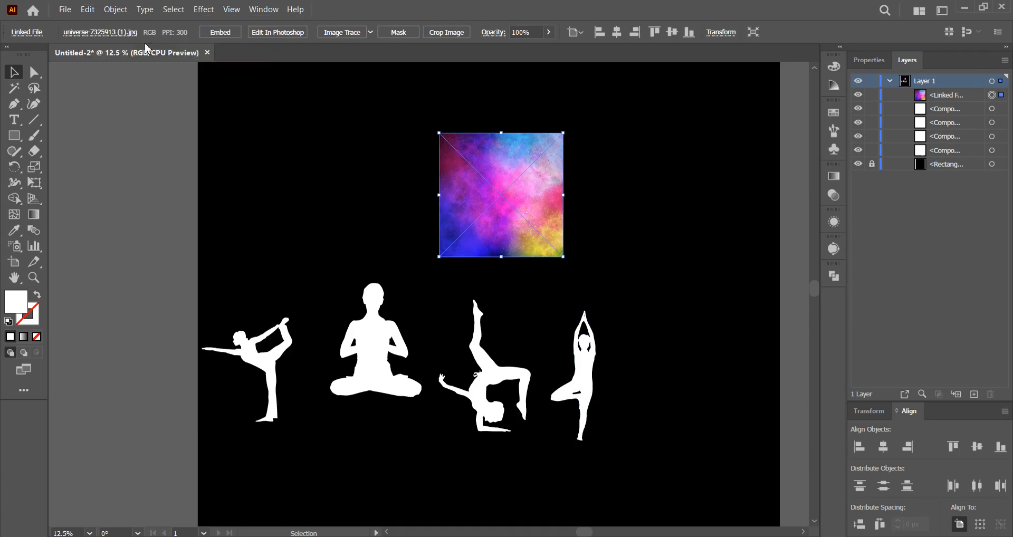
pyautogui.click(87, 10)
pyautogui.click(116, 85)
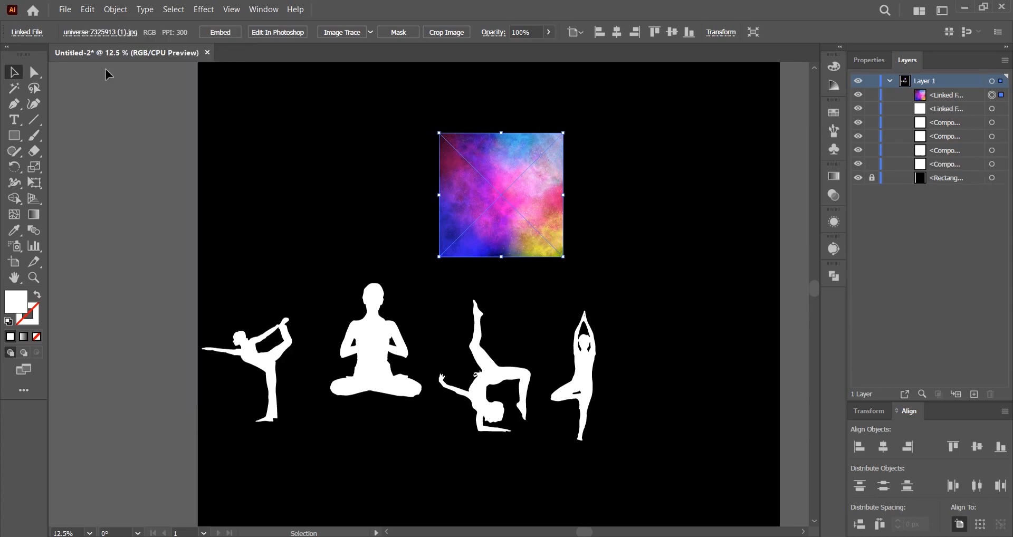
pyautogui.click(88, 9)
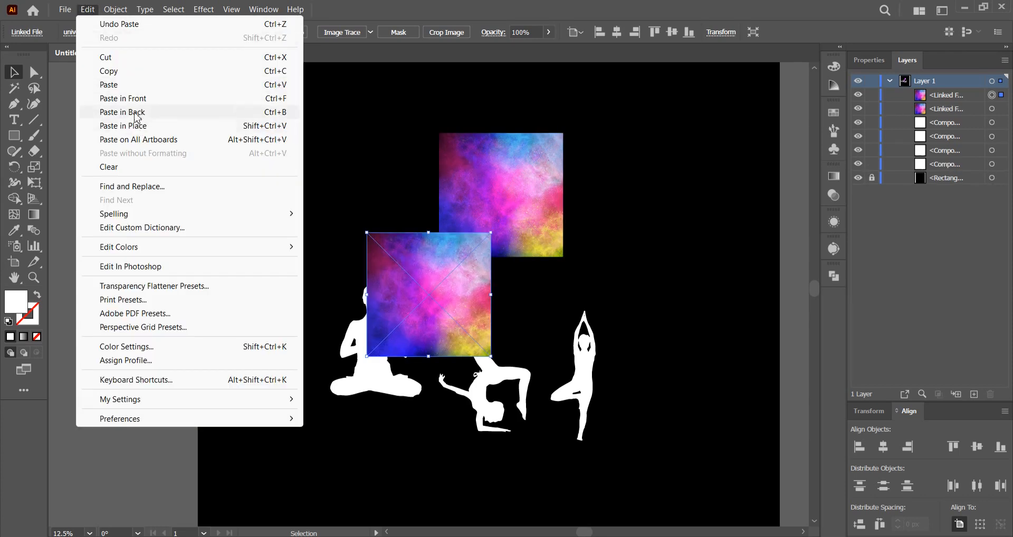
pyautogui.click(133, 85)
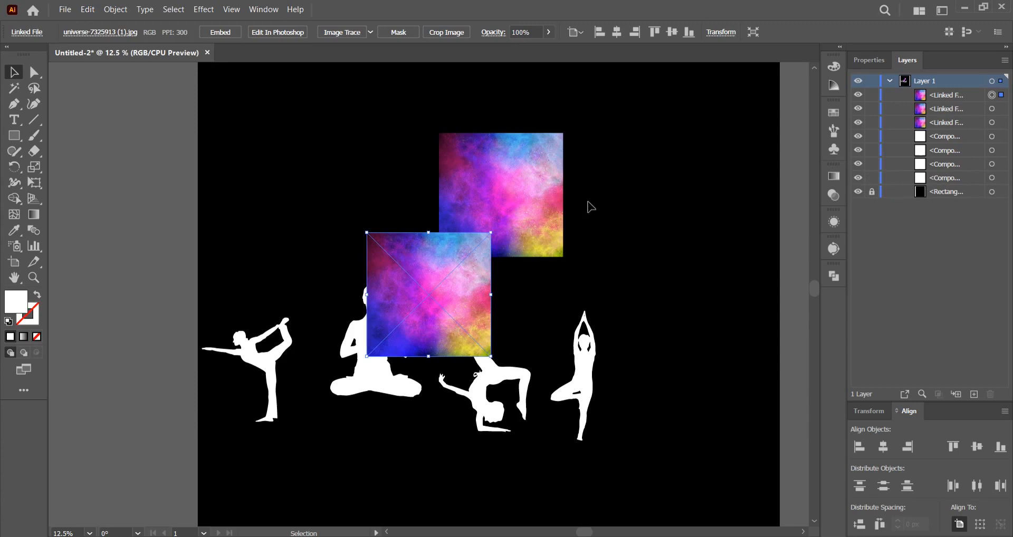
# Spread the two pasted galaxy images out in a row beside the original, above the yoga poses.
pyautogui.moveTo(427, 310); pyautogui.dragTo(276, 211)
pyautogui.click(601, 226)
pyautogui.press('space')
pyautogui.moveTo(615, 278); pyautogui.dragTo(646, 298)
pyautogui.moveTo(485, 306); pyautogui.dragTo(431, 200)
# Reorder the three galaxy images in Layer 1 below the four silhouettes and above the black rectangle, and deselect.
pyautogui.moveTo(660, 243); pyautogui.dragTo(328, 164)
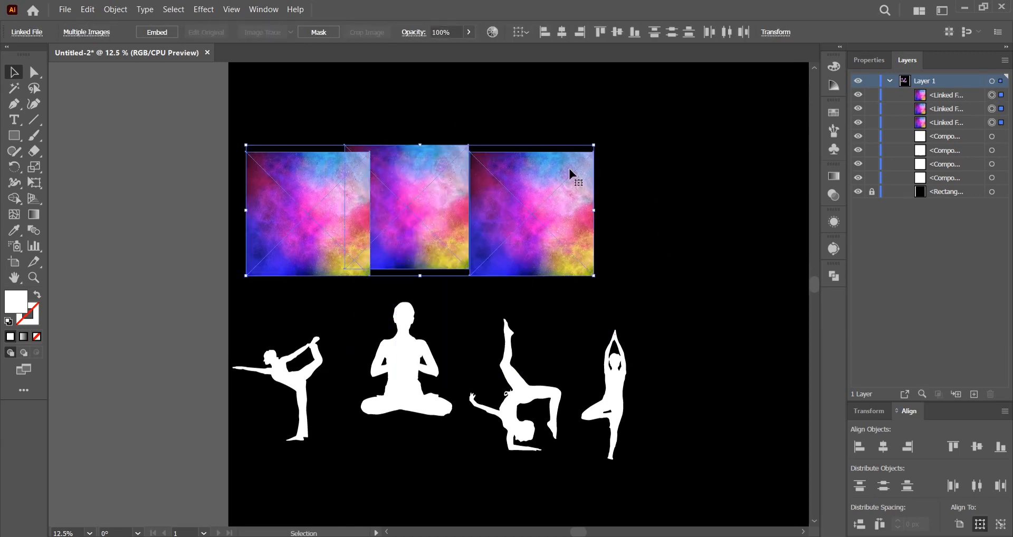
pyautogui.moveTo(967, 129); pyautogui.dragTo(955, 178)
pyautogui.click(968, 113)
pyautogui.moveTo(973, 116); pyautogui.dragTo(967, 170)
pyautogui.doubleClick(961, 96)
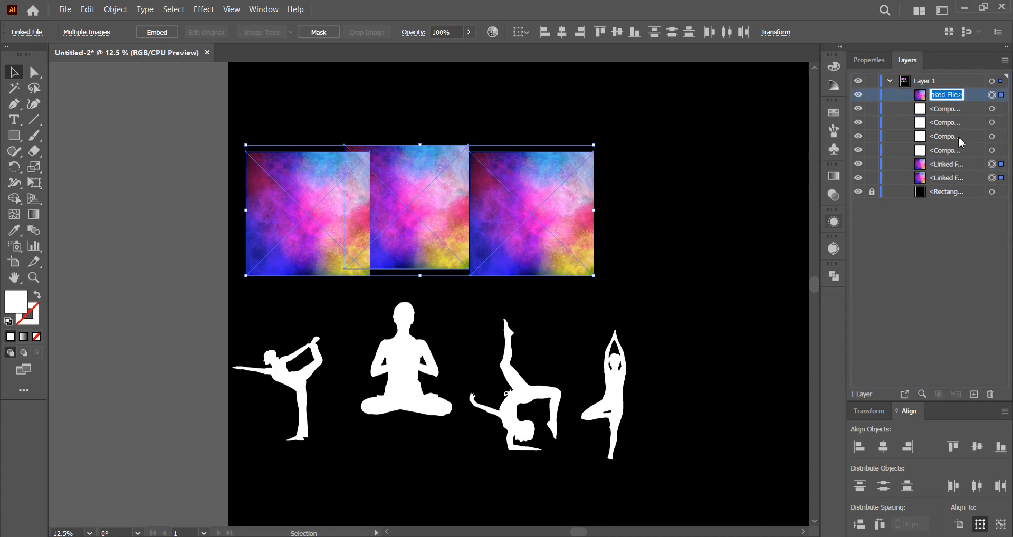
pyautogui.moveTo(983, 99); pyautogui.dragTo(973, 184)
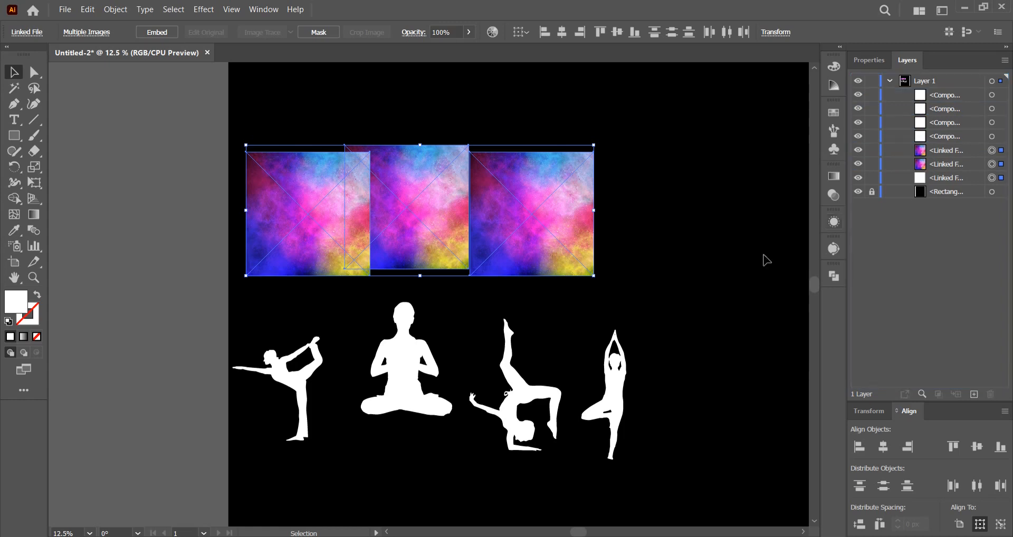
pyautogui.click(704, 251)
# Move the rightmost galaxy image further right and place the tree silhouette over its right part.
pyautogui.moveTo(704, 253); pyautogui.dragTo(658, 236)
pyautogui.moveTo(546, 248); pyautogui.dragTo(613, 267)
pyautogui.moveTo(577, 364); pyautogui.dragTo(600, 203)
pyautogui.moveTo(606, 152)
pyautogui.mouseDown()
pyautogui.moveTo(590, 153)
pyautogui.moveTo(606, 156)
pyautogui.mouseUp()
pyautogui.scroll(1, 607, 170)
pyautogui.moveTo(600, 313)
pyautogui.mouseDown()
pyautogui.moveTo(583, 293)
pyautogui.moveTo(595, 295)
pyautogui.mouseUp()
pyautogui.click(641, 238)
pyautogui.scroll(1, 616, 219)
pyautogui.scroll(1, 628, 220)
# Clip the rightmost galaxy image to the tree silhouette with a clipping mask.
pyautogui.moveTo(677, 324); pyautogui.dragTo(577, 242)
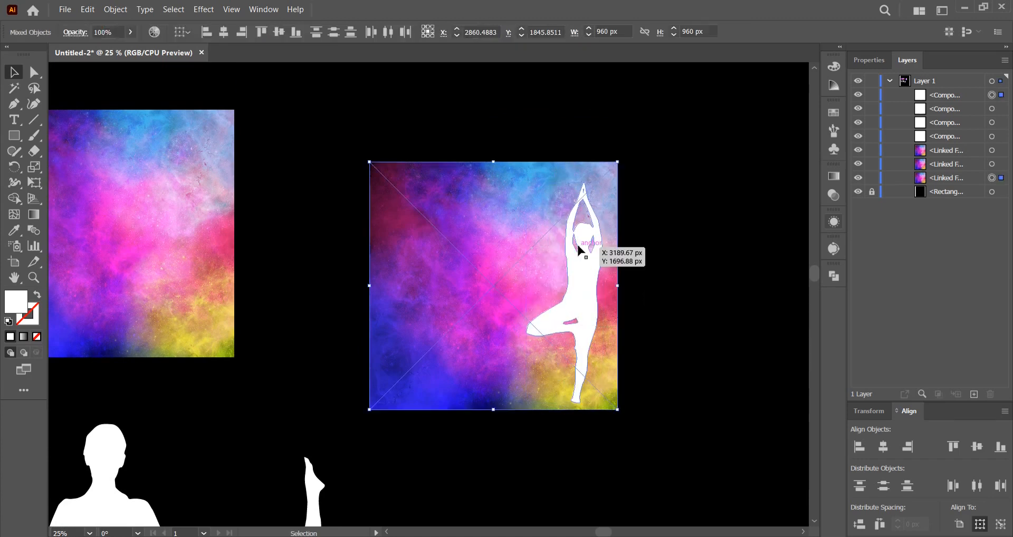
pyautogui.rightClick(580, 246)
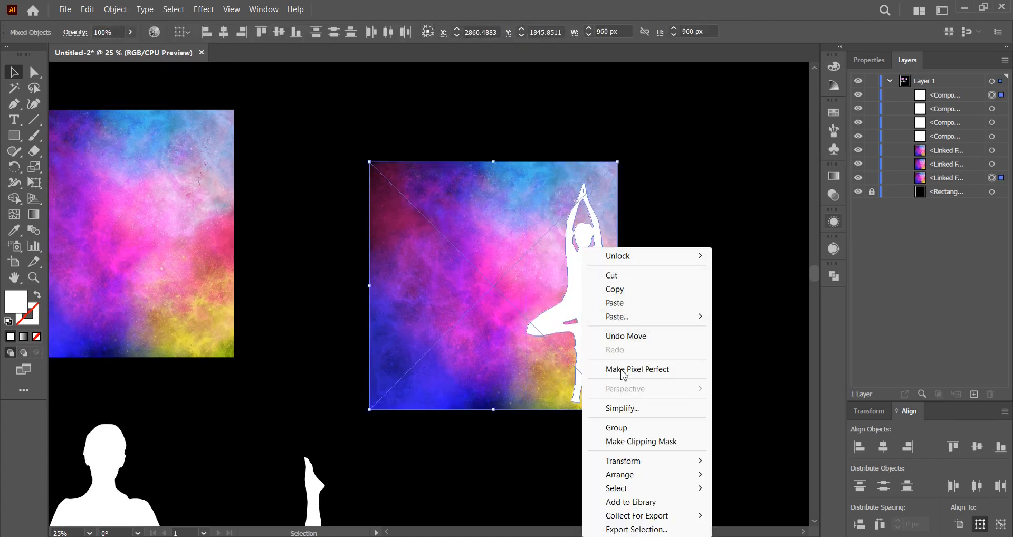
pyautogui.click(628, 442)
pyautogui.click(638, 409)
# Move the middle galaxy image to the right and place the seated meditation silhouette over it.
pyautogui.moveTo(698, 359); pyautogui.dragTo(789, 300)
pyautogui.scroll(-1, 435, 315)
pyautogui.moveTo(435, 316); pyautogui.dragTo(522, 319)
pyautogui.moveTo(422, 367); pyautogui.dragTo(457, 373)
pyautogui.moveTo(478, 289); pyautogui.dragTo(538, 310)
pyautogui.moveTo(409, 438); pyautogui.dragTo(454, 251)
pyautogui.click(470, 372)
# Clip the middle galaxy image to the seated meditation silhouette with a clipping mask, and deselect.
pyautogui.moveTo(469, 372); pyautogui.dragTo(452, 284)
pyautogui.rightClick(454, 289)
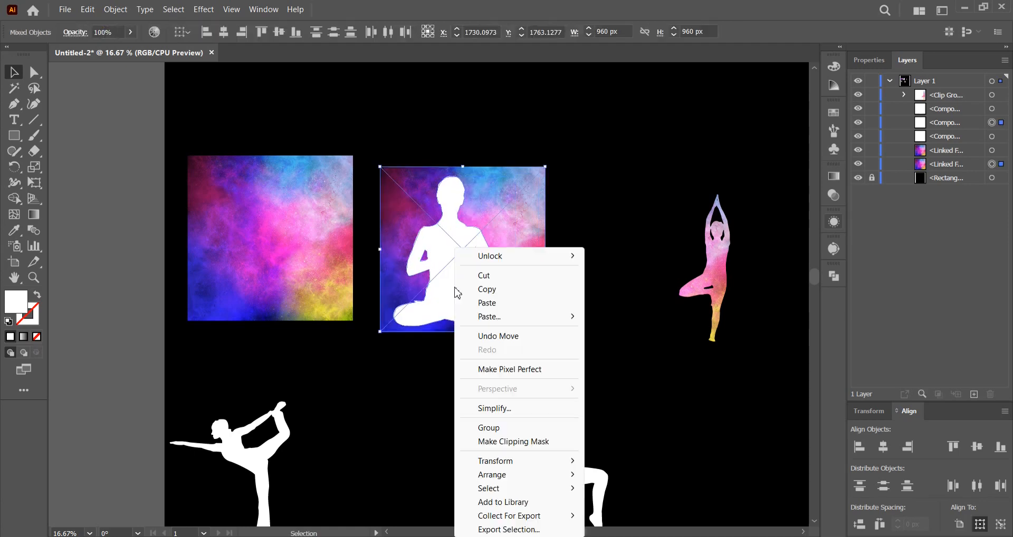
pyautogui.click(495, 444)
pyautogui.click(436, 396)
pyautogui.moveTo(433, 391); pyautogui.dragTo(449, 365)
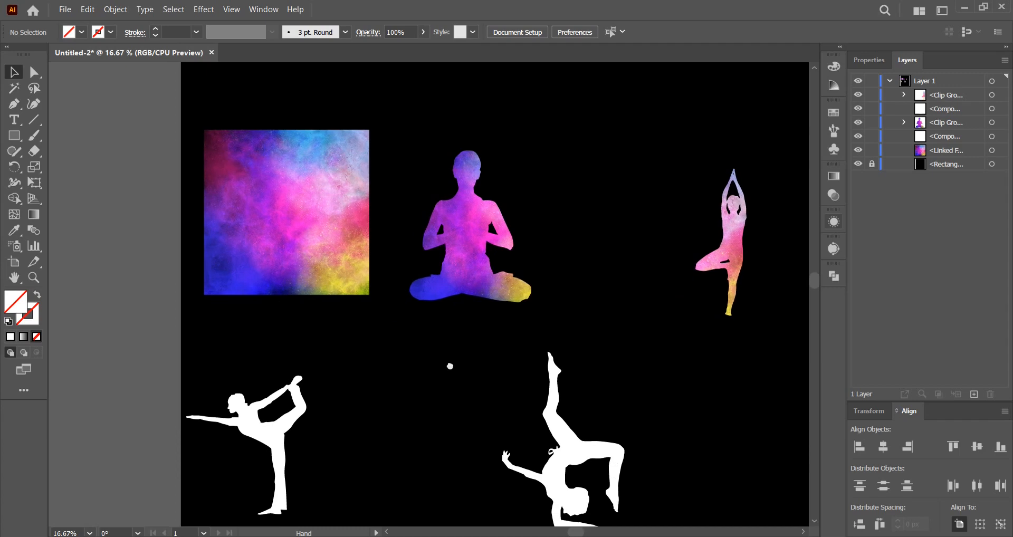
# Move the forearm-balance silhouette onto the remaining galaxy image and scale it down to fit inside.
pyautogui.moveTo(569, 455); pyautogui.dragTo(290, 209)
pyautogui.moveTo(358, 87); pyautogui.dragTo(332, 125)
pyautogui.moveTo(292, 198); pyautogui.dragTo(326, 198)
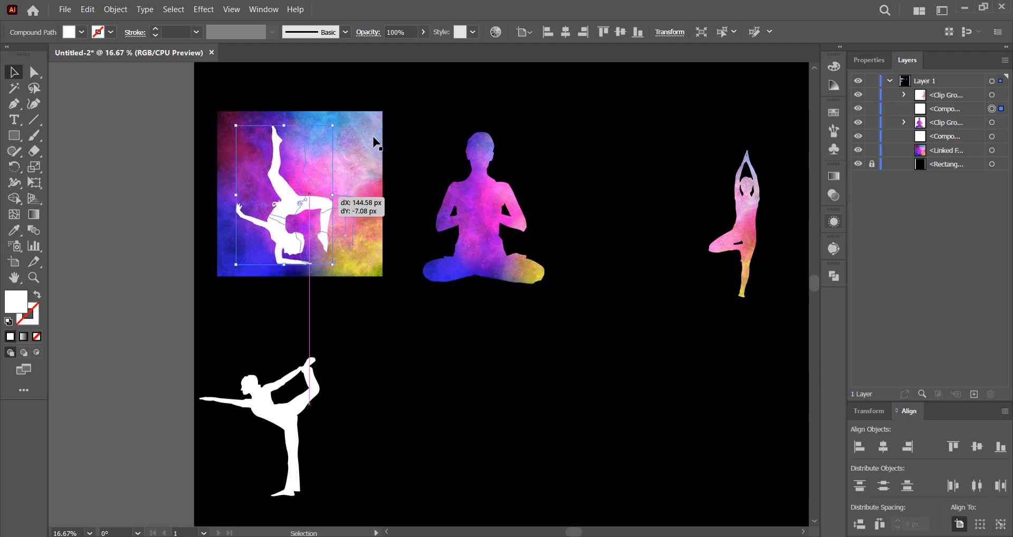
# Rotate the galaxy image behind the forearm-balance silhouette 90° clockwise.
pyautogui.click(371, 133)
pyautogui.moveTo(387, 106); pyautogui.dragTo(406, 294)
pyautogui.moveTo(375, 328); pyautogui.dragTo(372, 327)
pyautogui.moveTo(362, 313); pyautogui.dragTo(378, 335)
# Clip the rotated galaxy image to the forearm-balance silhouette with a clipping mask, and deselect.
pyautogui.moveTo(303, 227); pyautogui.dragTo(286, 208)
pyautogui.rightClick(288, 210)
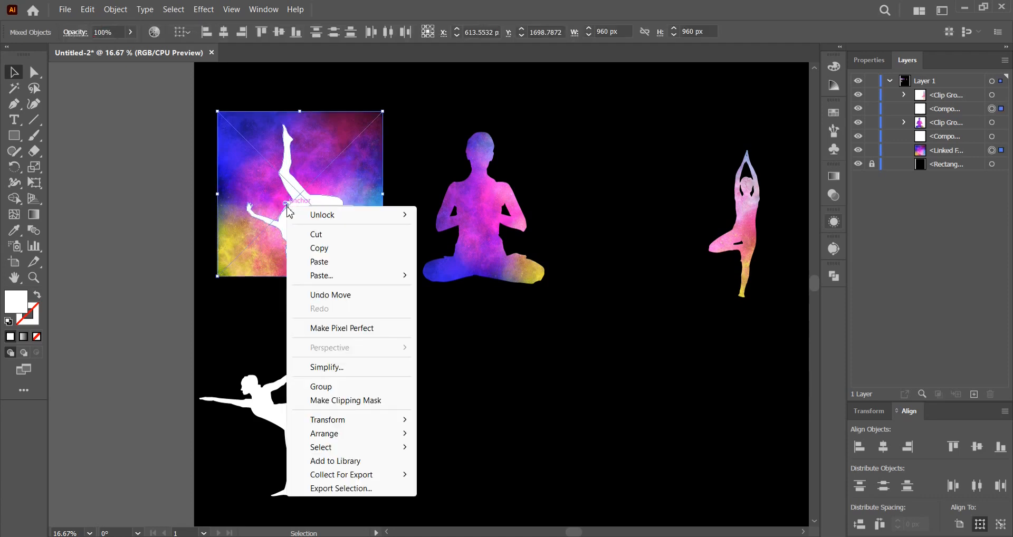
pyautogui.click(340, 400)
pyautogui.click(490, 361)
pyautogui.moveTo(491, 361); pyautogui.dragTo(461, 370)
# Center the galaxy-filled meditation figure horizontally and vertically on the artboard, and deselect it.
pyautogui.moveTo(461, 269); pyautogui.dragTo(517, 278)
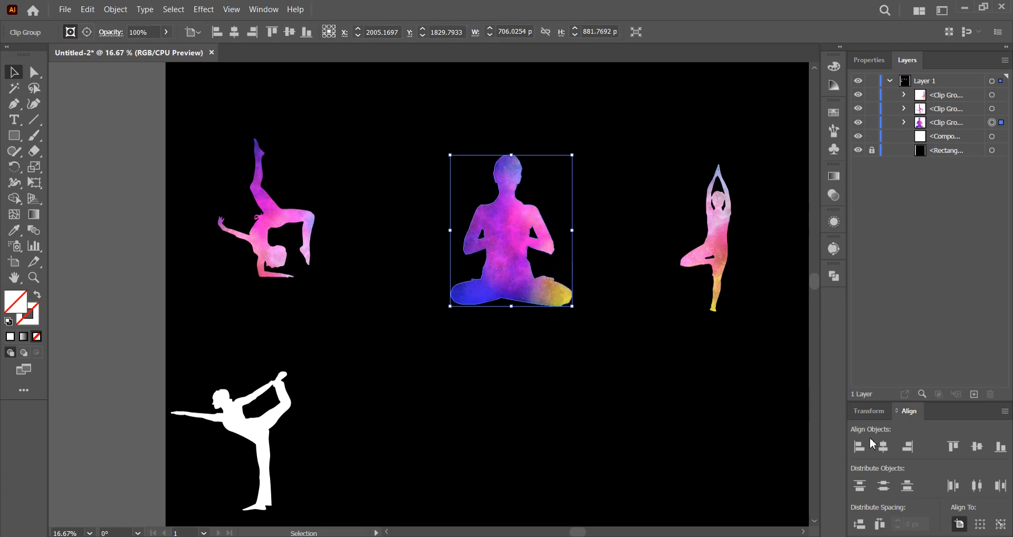
pyautogui.click(884, 448)
pyautogui.click(666, 369)
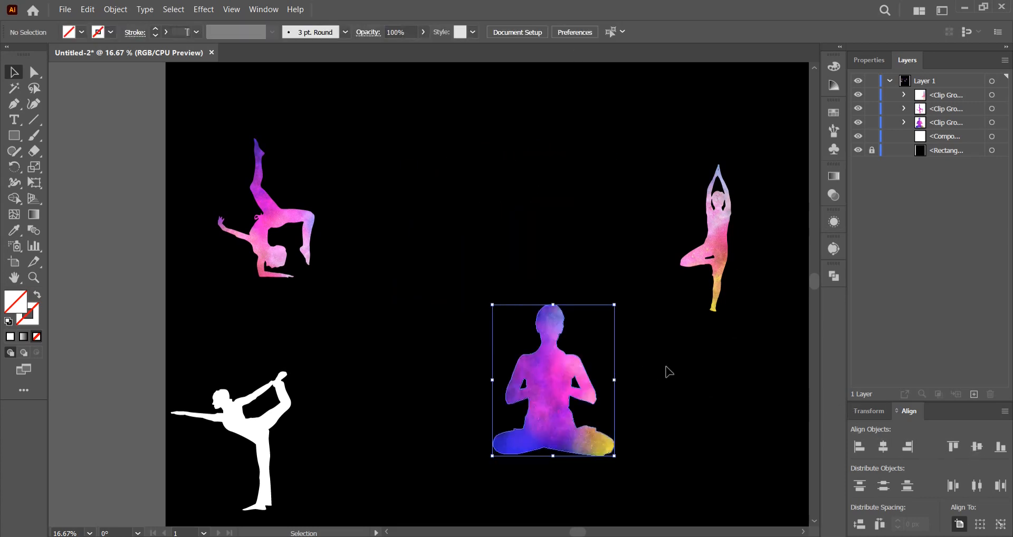
# Move the forearm-balance figure over the meditation figure's left side and the tree-pose figure over its right side, partly overlapping it.
pyautogui.moveTo(675, 368); pyautogui.dragTo(586, 303)
pyautogui.moveTo(213, 196); pyautogui.dragTo(451, 390)
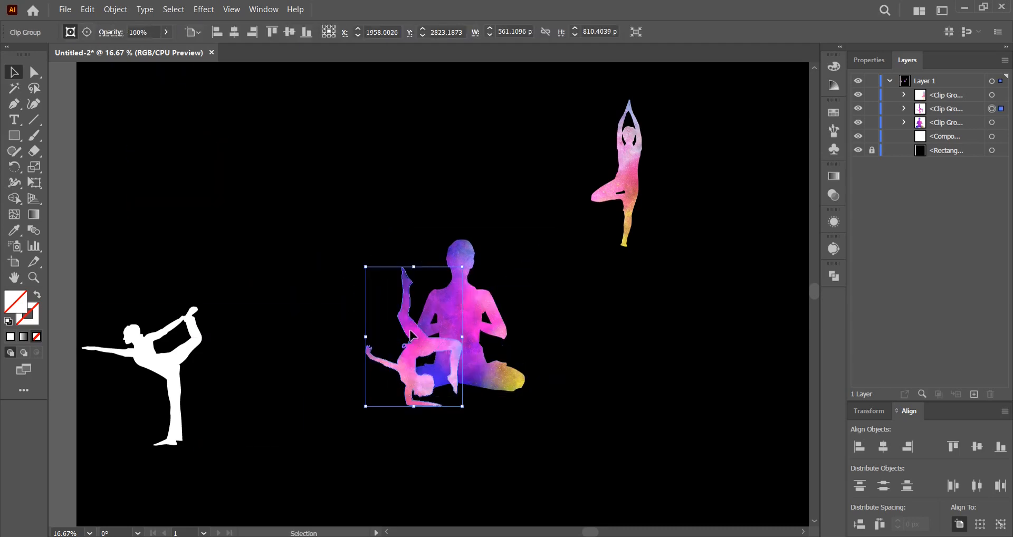
pyautogui.moveTo(414, 325); pyautogui.dragTo(417, 319)
pyautogui.moveTo(632, 193); pyautogui.dragTo(489, 345)
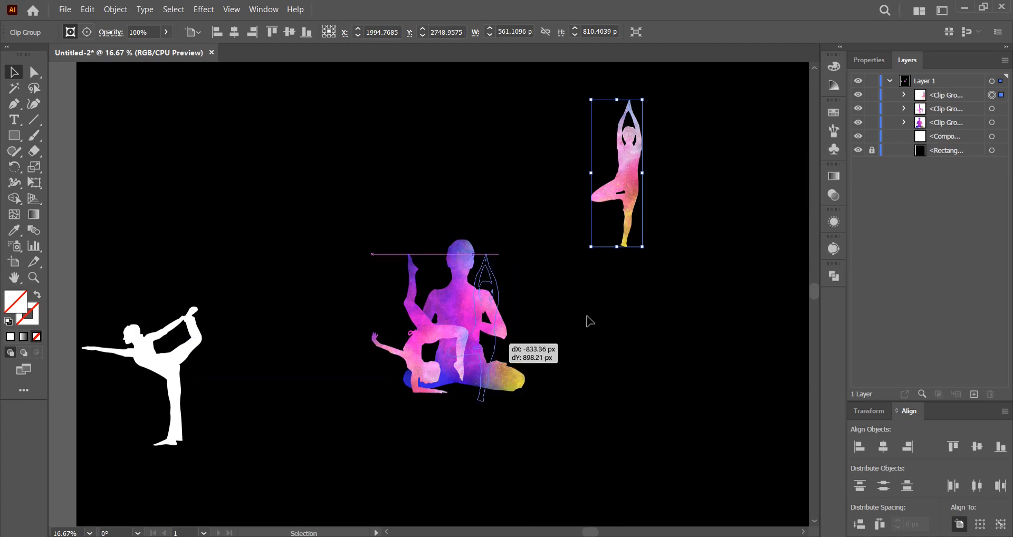
pyautogui.click(587, 321)
pyautogui.moveTo(607, 290); pyautogui.dragTo(628, 262)
# Bring the white dancer-pose silhouette to the top of the stacking order, scale it down and place it over the overlapping figures.
pyautogui.moveTo(175, 333); pyautogui.dragTo(630, 351)
pyautogui.click(968, 141)
pyautogui.moveTo(971, 92); pyautogui.dragTo(972, 90)
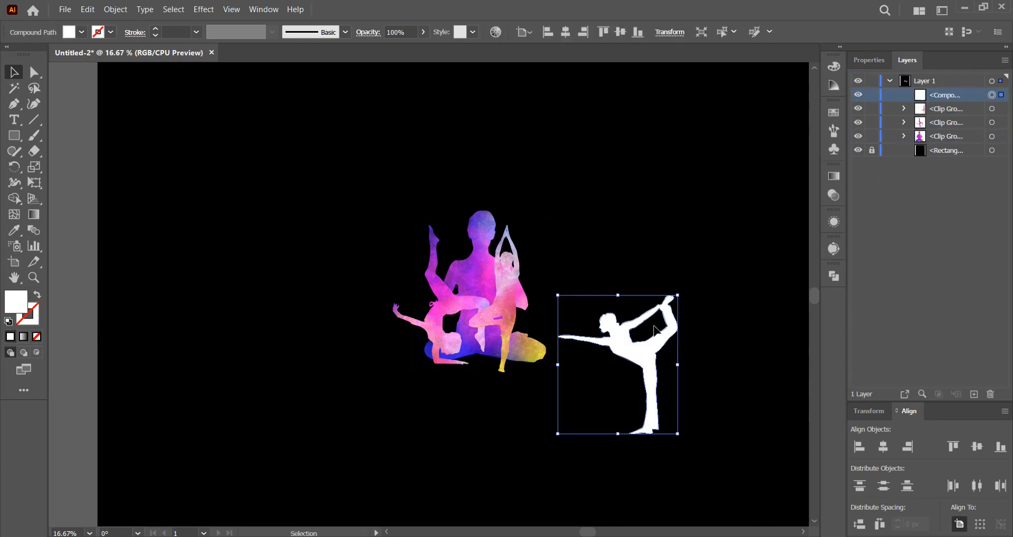
pyautogui.moveTo(642, 355); pyautogui.dragTo(498, 274)
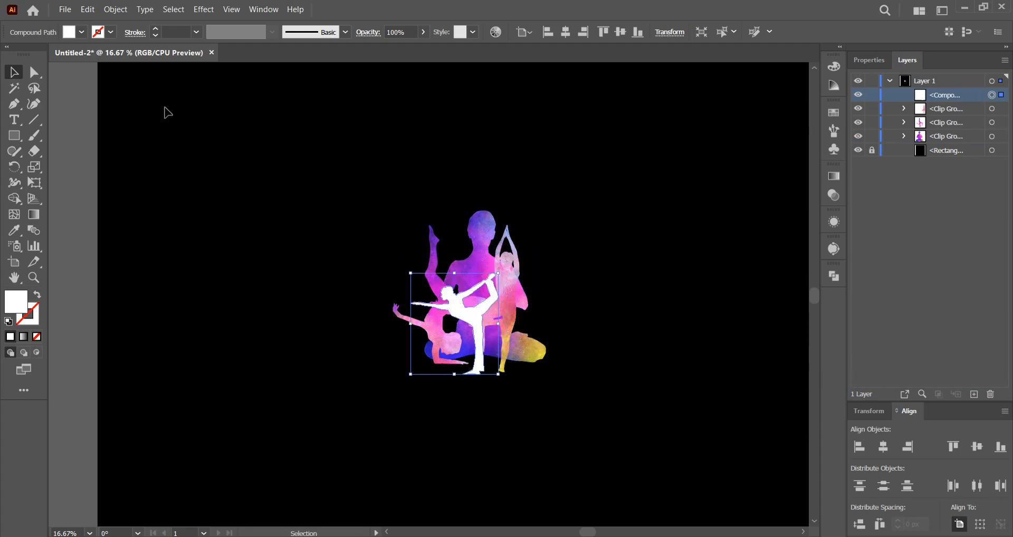
# Fill the dancer-pose silhouette with black and shift it slightly over the galaxy-filled figures.
pyautogui.click(82, 33)
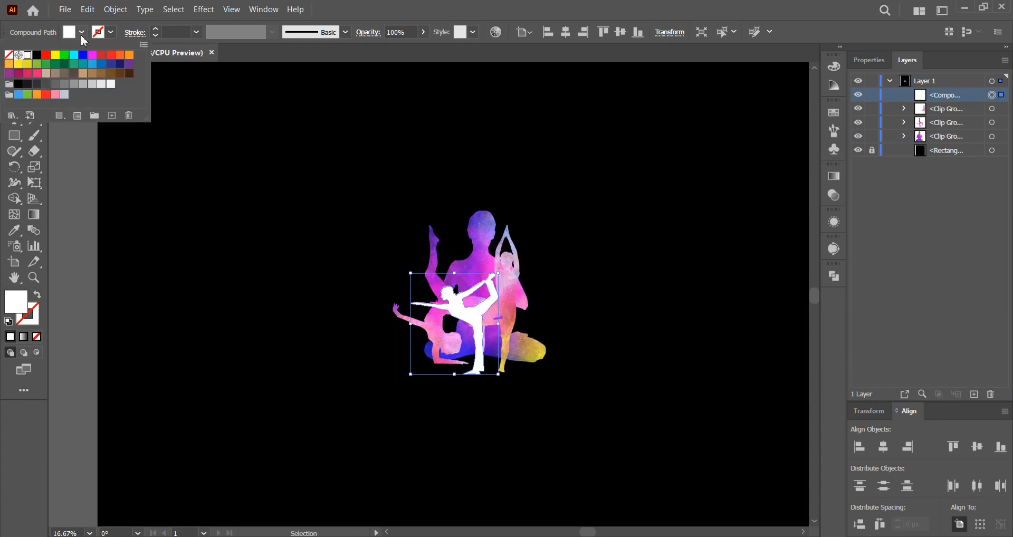
pyautogui.click(37, 55)
pyautogui.click(599, 359)
pyautogui.scroll(1, 583, 291)
pyautogui.moveTo(405, 344); pyautogui.dragTo(434, 324)
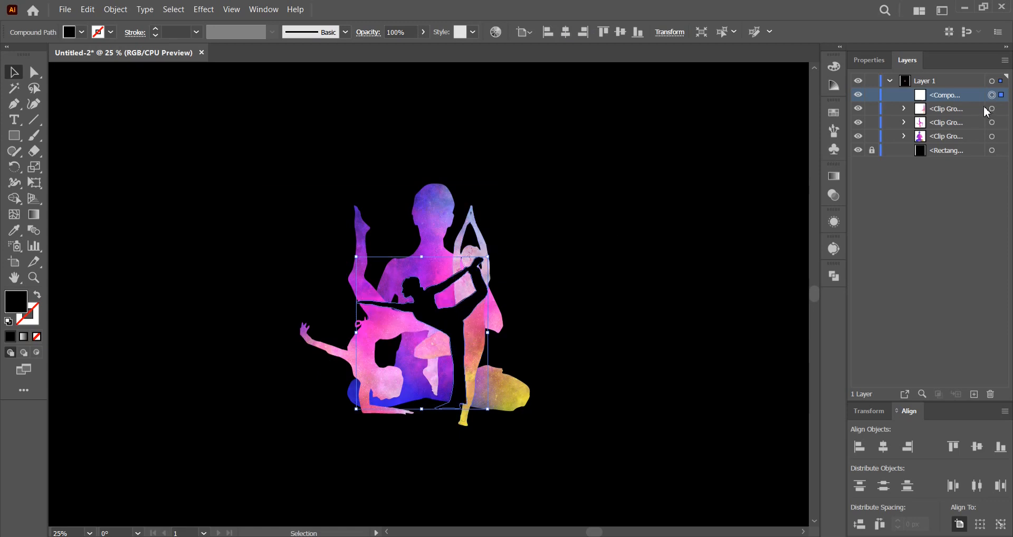
# Flip the black dancer silhouette horizontally, scale it down slightly, reposition it over the meditation figure's torso, and deselect it.
pyautogui.click(872, 62)
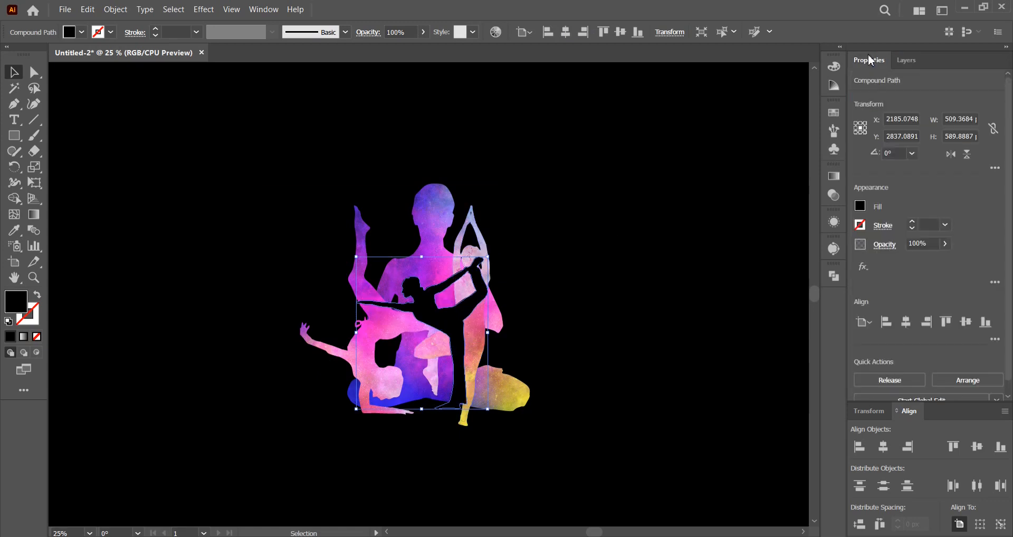
pyautogui.click(953, 155)
pyautogui.moveTo(488, 256); pyautogui.dragTo(470, 276)
pyautogui.moveTo(419, 318); pyautogui.dragTo(436, 313)
pyautogui.click(613, 288)
pyautogui.moveTo(602, 286); pyautogui.dragTo(622, 278)
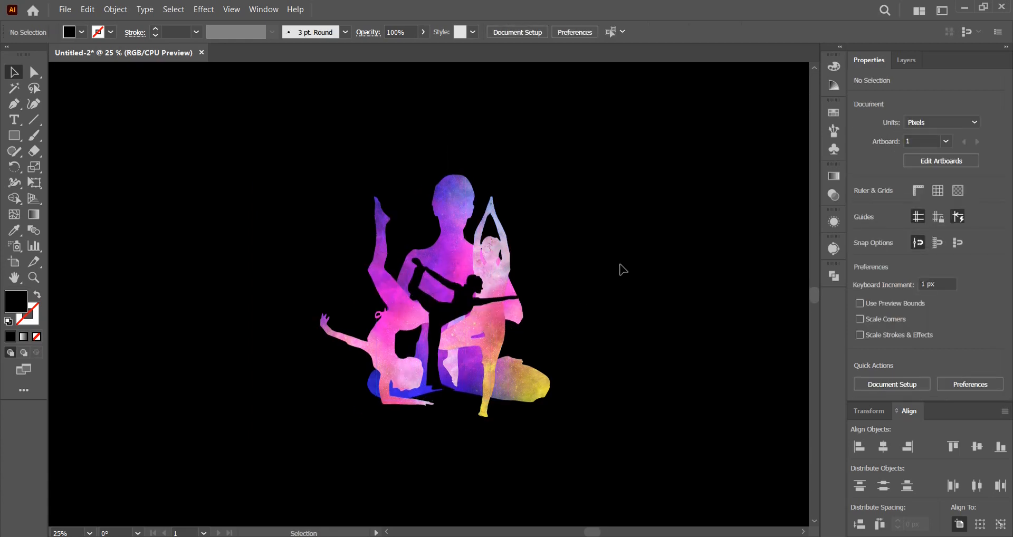
# Cut the black dancer silhouette from the layer to the clipboard.
pyautogui.click(910, 60)
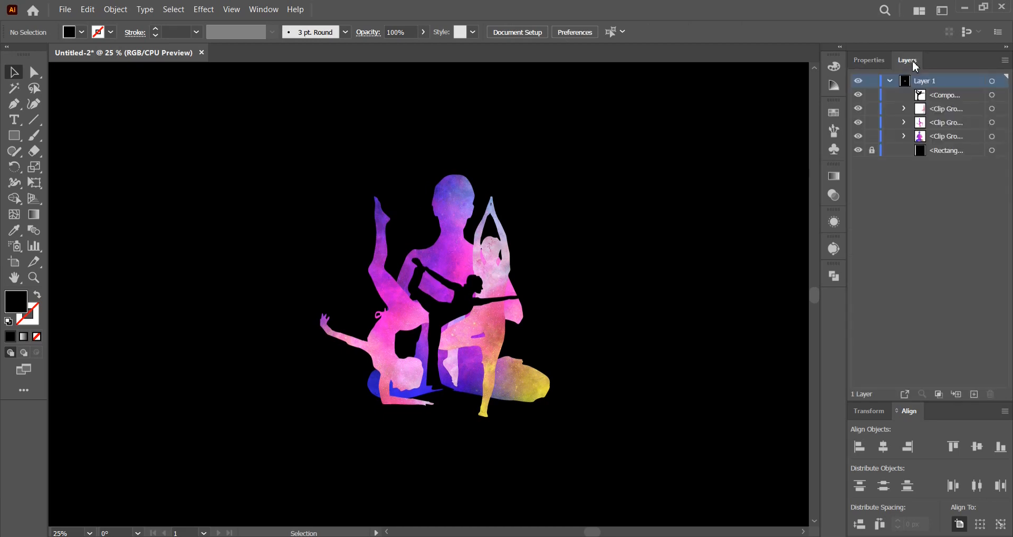
pyautogui.click(992, 96)
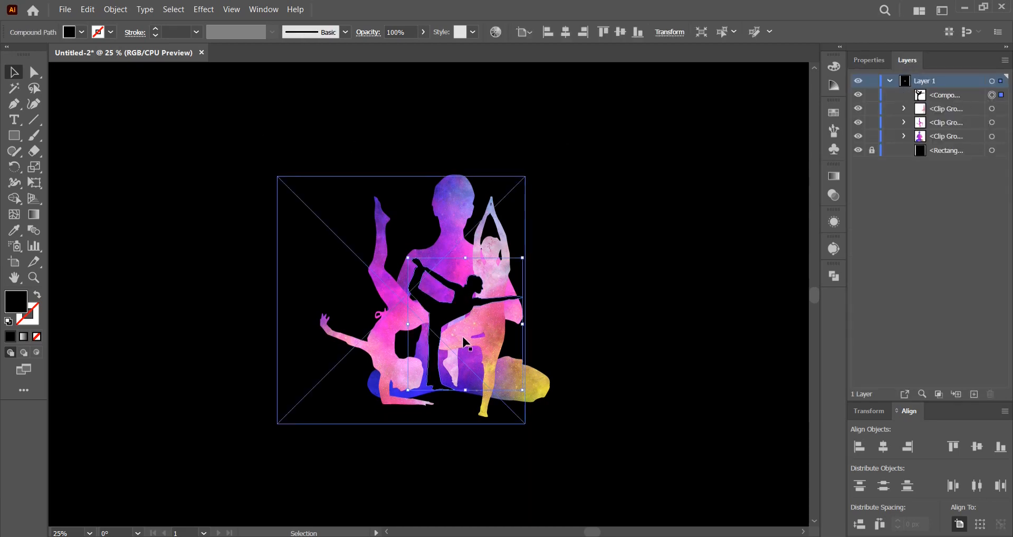
pyautogui.click(115, 10)
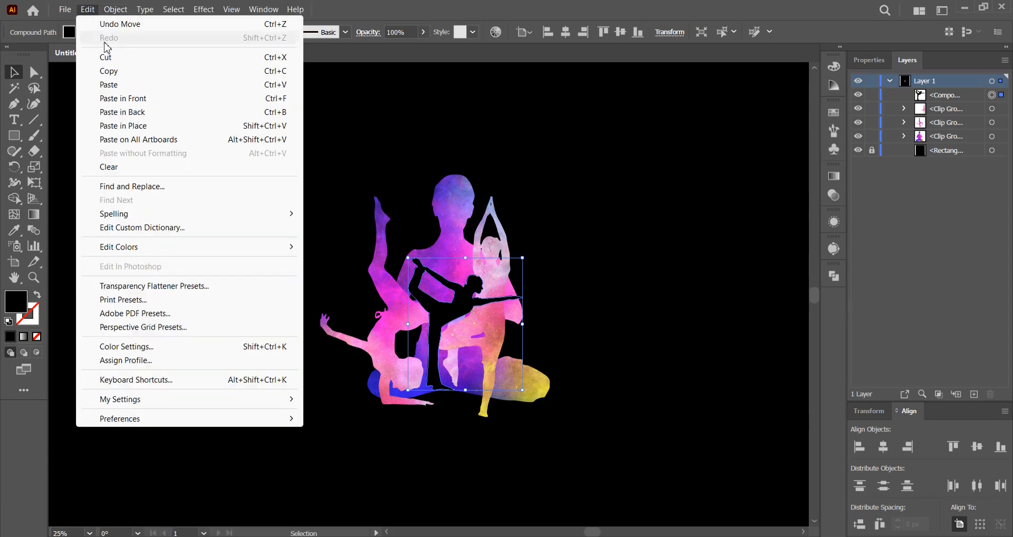
pyautogui.click(106, 58)
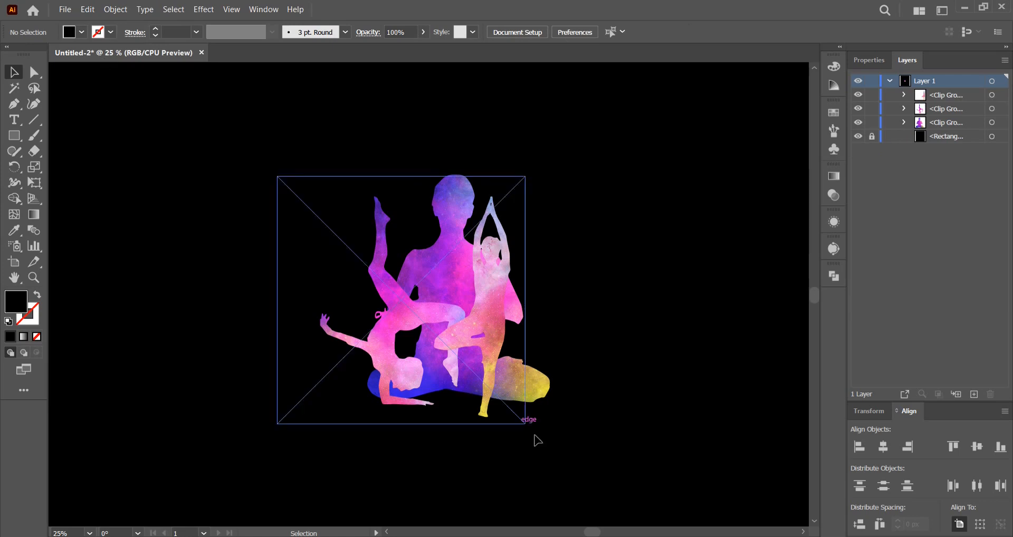
# Group the three galaxy-filled clip groups together.
pyautogui.moveTo(613, 450); pyautogui.dragTo(380, 275)
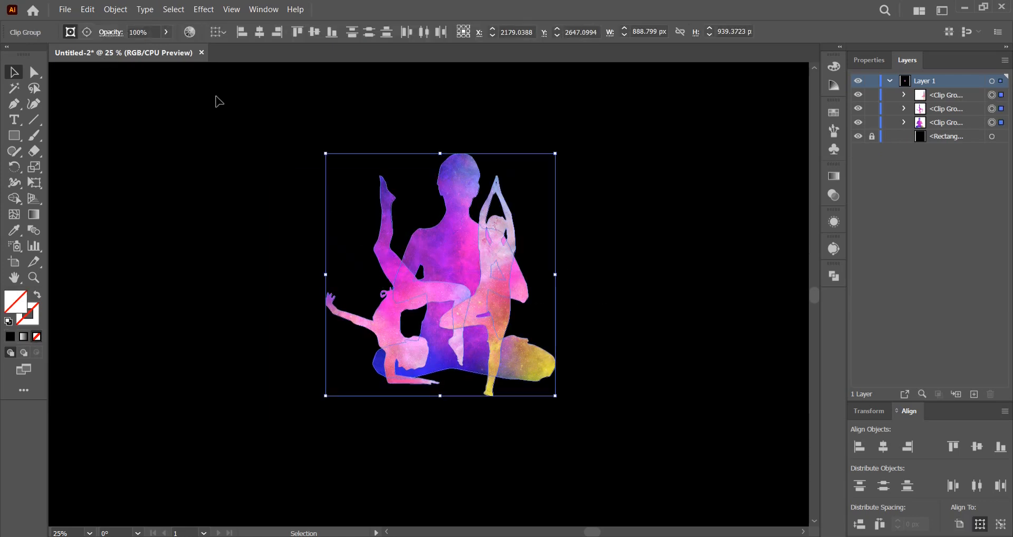
pyautogui.click(117, 11)
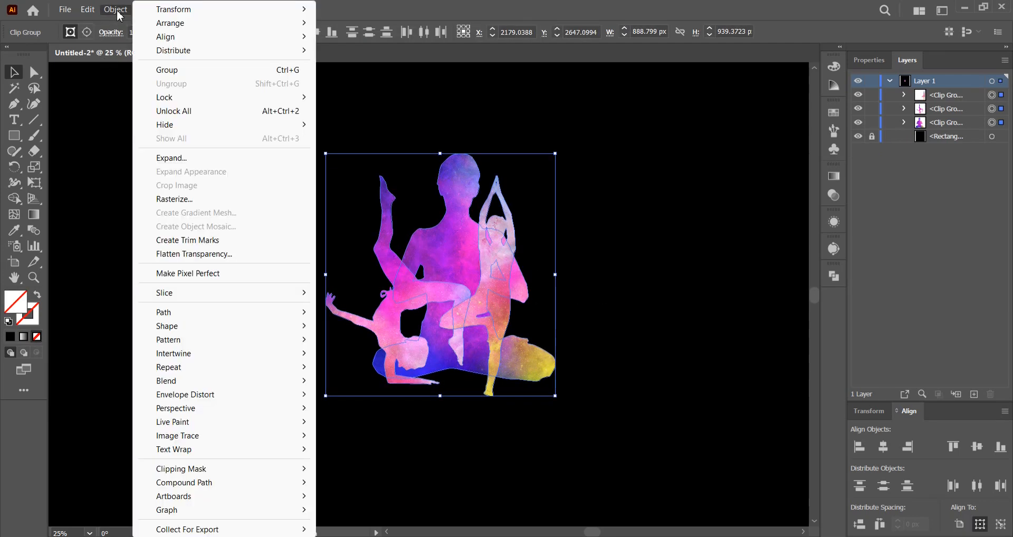
pyautogui.click(166, 70)
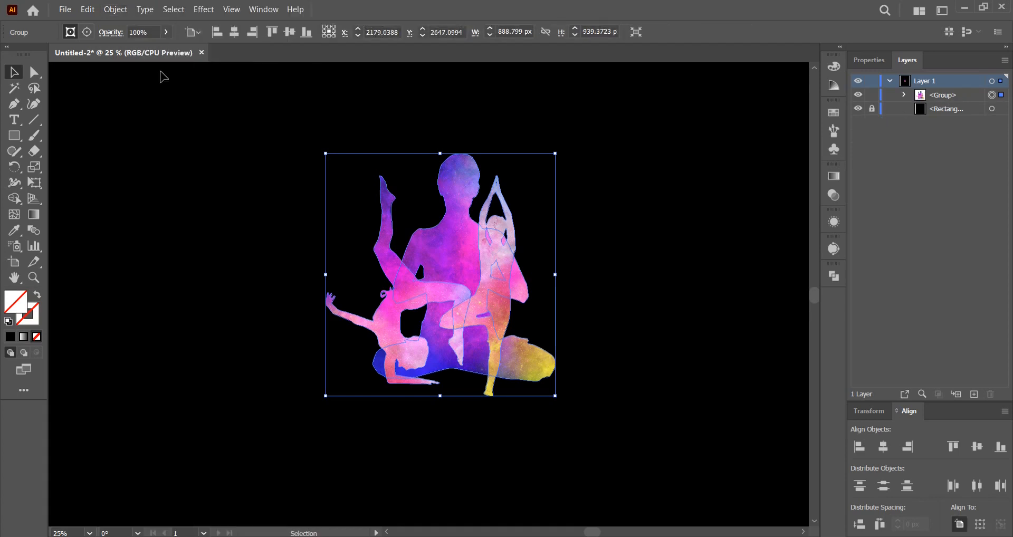
# Add an opacity mask to the galaxy figure group with Clip turned off, and enter mask editing.
pyautogui.click(834, 196)
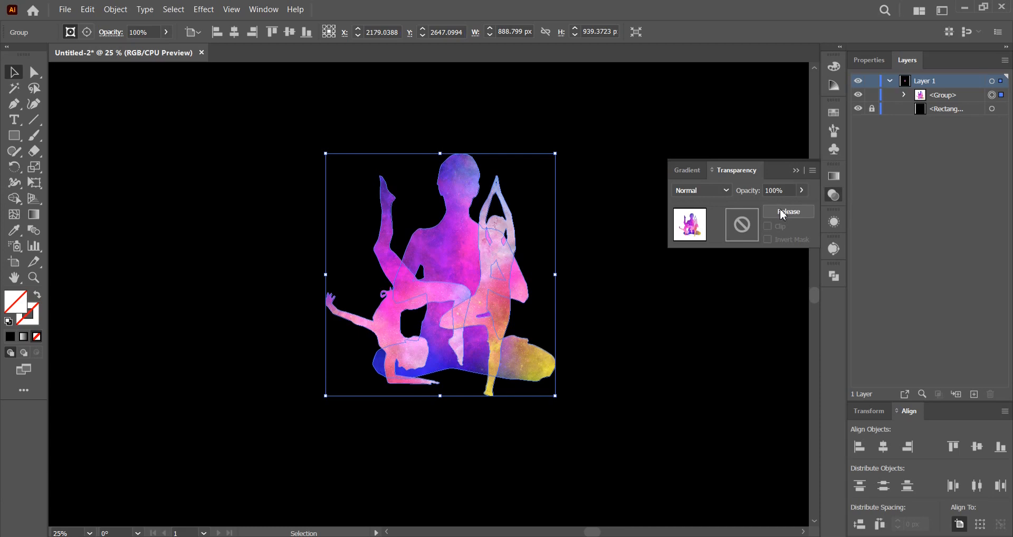
pyautogui.click(781, 211)
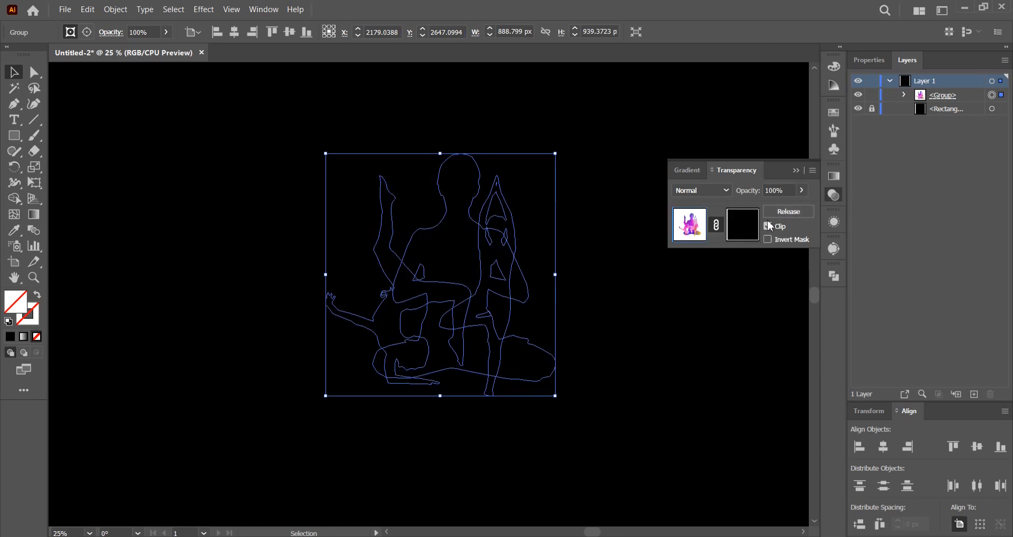
pyautogui.click(771, 226)
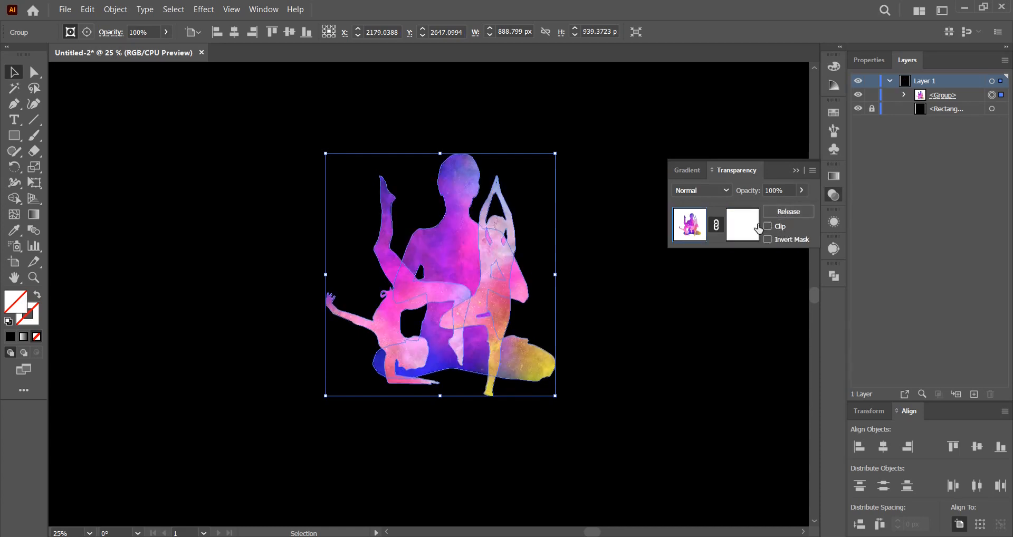
pyautogui.click(750, 228)
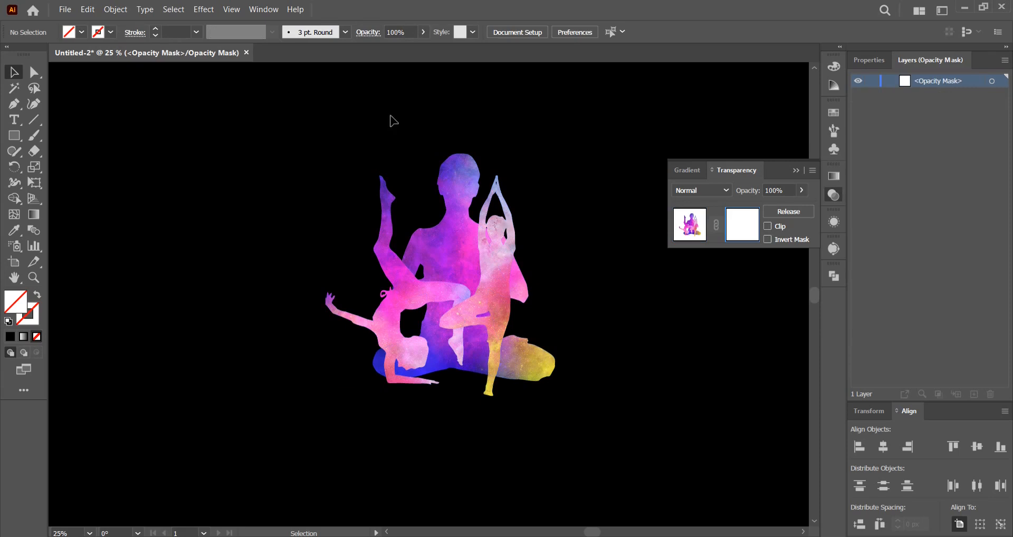
# Paste the black dancer silhouette in front inside the opacity mask, return to the artwork and deselect it.
pyautogui.click(87, 10)
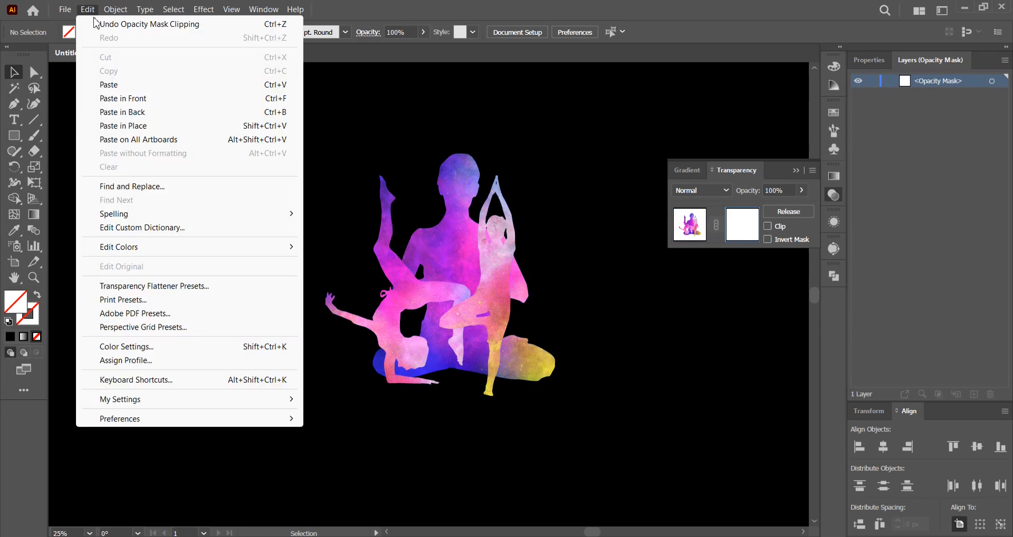
pyautogui.click(123, 98)
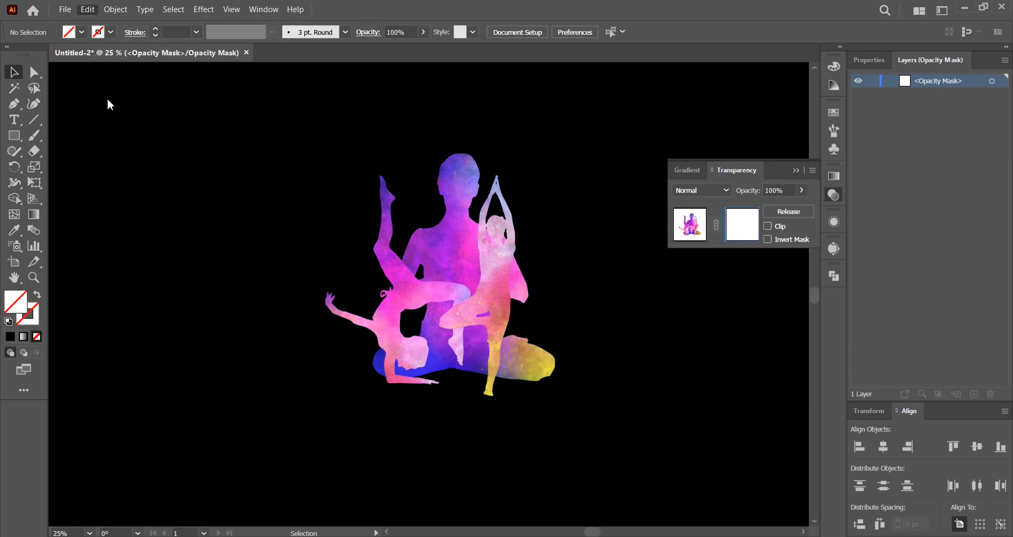
pyautogui.click(695, 240)
pyautogui.click(837, 202)
pyautogui.click(665, 278)
# Scale the masked figure group up to about 3797 x 4013 px and center it on the artboard.
pyautogui.scroll(-1, 666, 278)
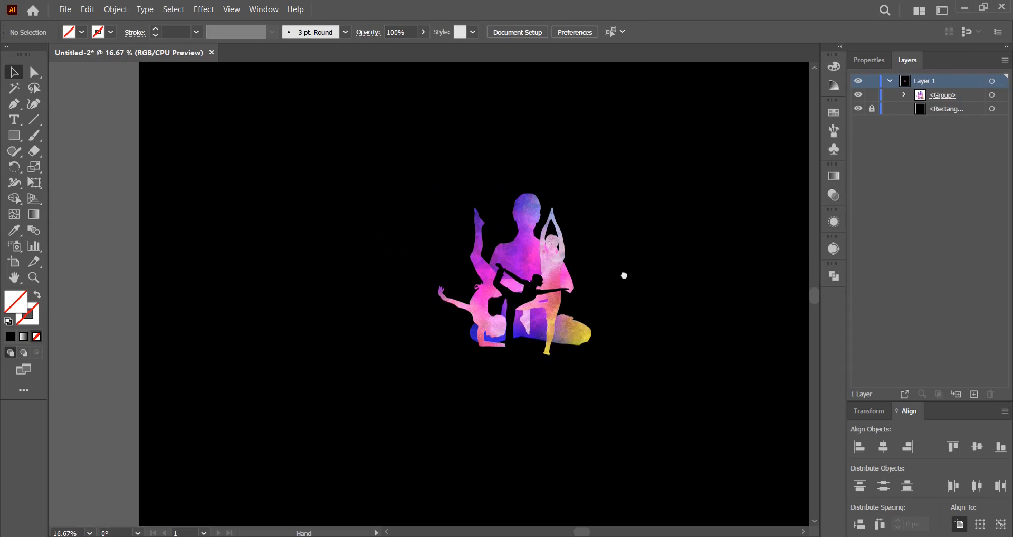
pyautogui.scroll(2, 547, 276)
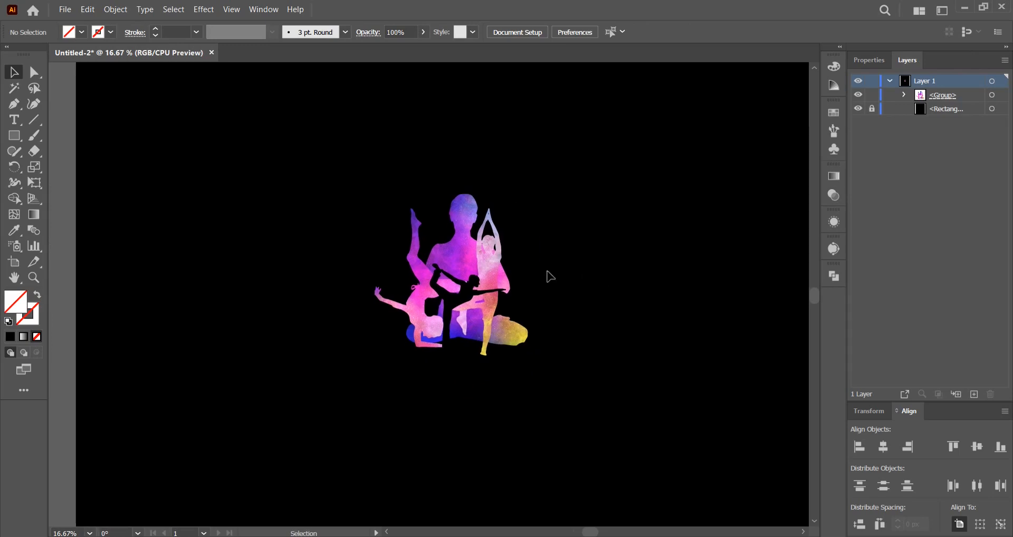
pyautogui.scroll(1, 491, 268)
pyautogui.click(491, 268)
pyautogui.scroll(-4, 491, 268)
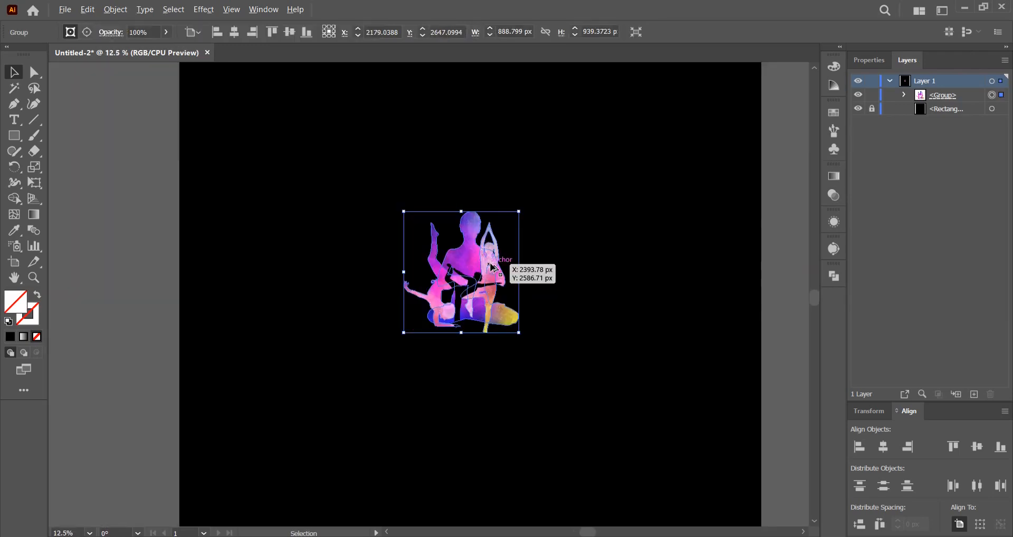
pyautogui.scroll(-1, 491, 268)
pyautogui.moveTo(511, 271); pyautogui.dragTo(635, 269)
pyautogui.click(883, 448)
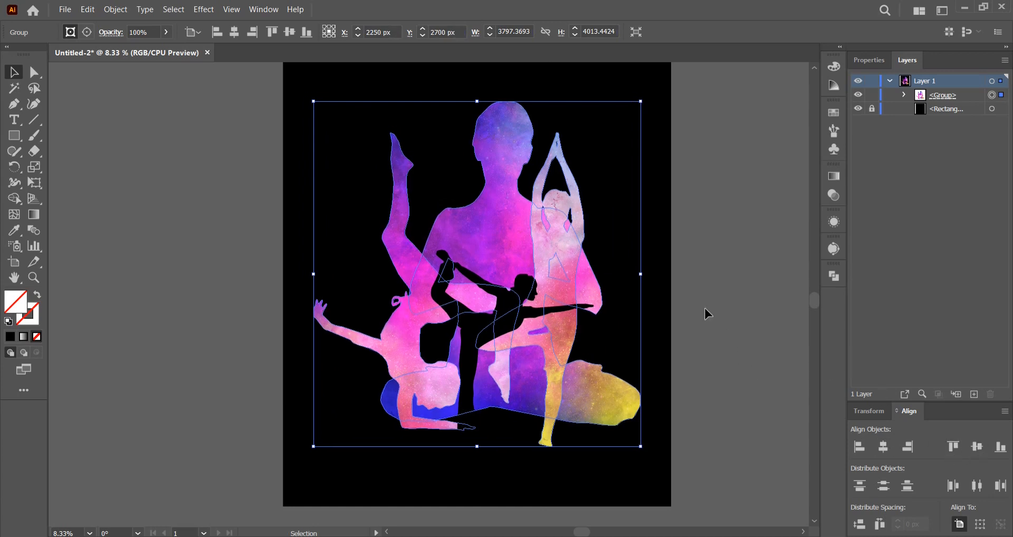
pyautogui.moveTo(681, 274); pyautogui.dragTo(673, 309)
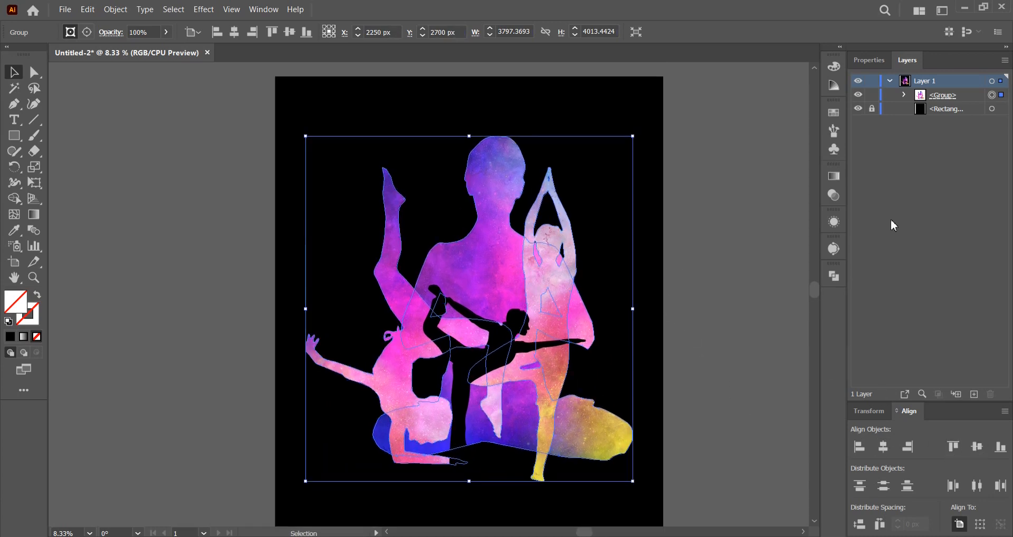
# Edit the opacity mask to scale the dancer down to about 1559 x 1806 px and reposition it, and return to the artwork.
pyautogui.click(834, 195)
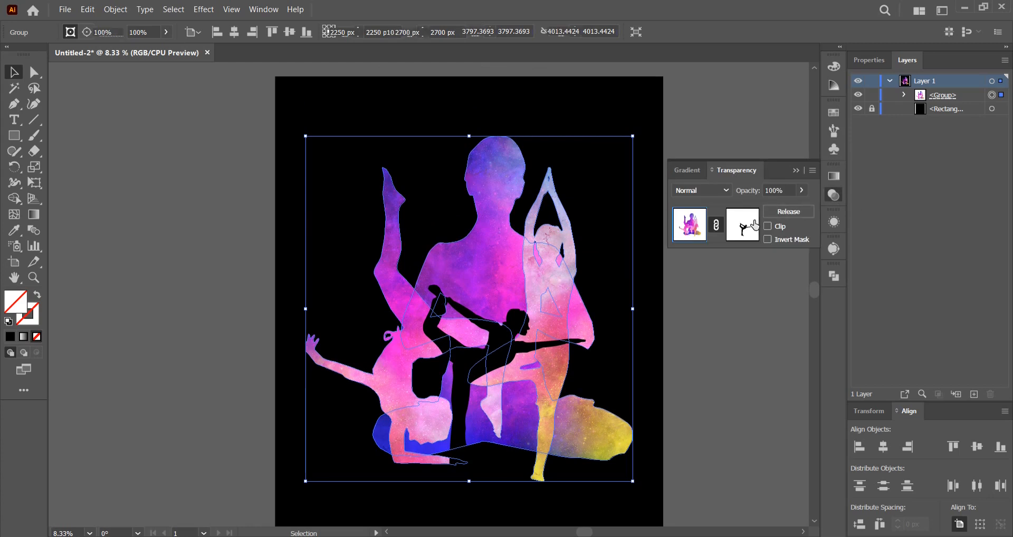
pyautogui.click(740, 236)
pyautogui.moveTo(540, 307); pyautogui.dragTo(592, 267)
pyautogui.moveTo(516, 326); pyautogui.dragTo(540, 343)
pyautogui.moveTo(602, 285); pyautogui.dragTo(584, 306)
pyautogui.moveTo(507, 363); pyautogui.dragTo(534, 325)
pyautogui.click(682, 238)
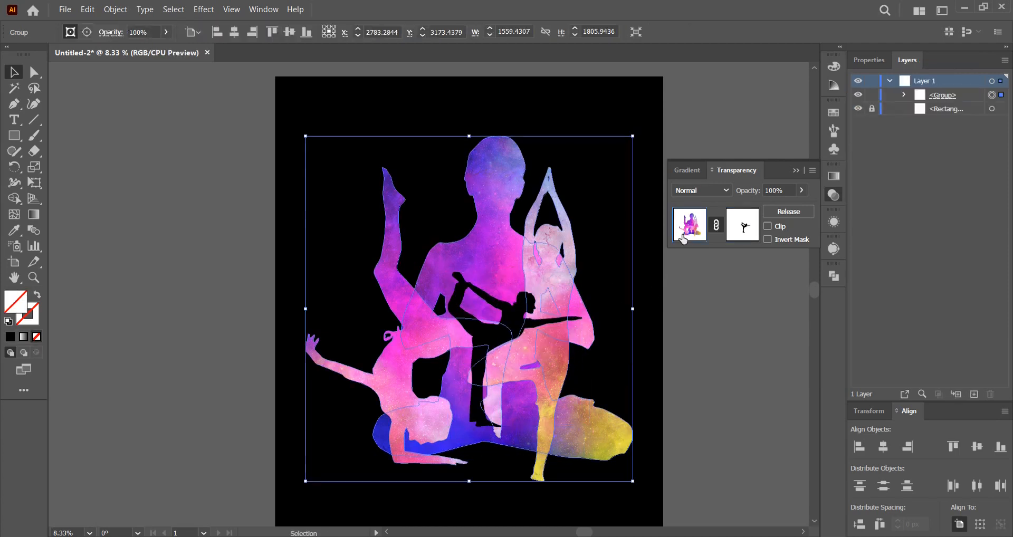
# Move the masked figure group higher on the artboard to leave room beneath it, and deselect it.
pyautogui.click(675, 257)
pyautogui.moveTo(533, 269); pyautogui.dragTo(532, 251)
pyautogui.click(681, 239)
pyautogui.moveTo(675, 269); pyautogui.dragTo(676, 246)
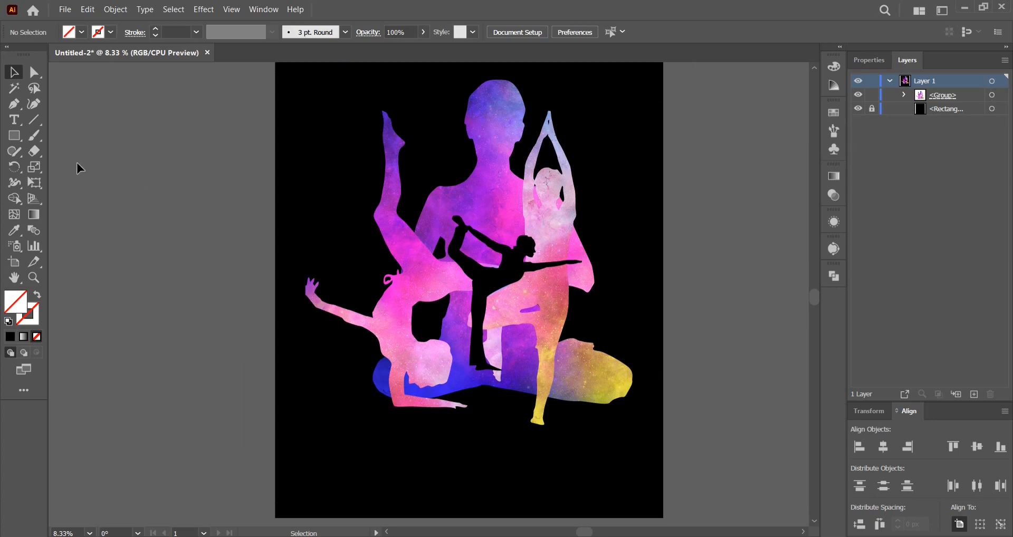
# Place a point text object below the figures and fill it with white.
pyautogui.press('t')
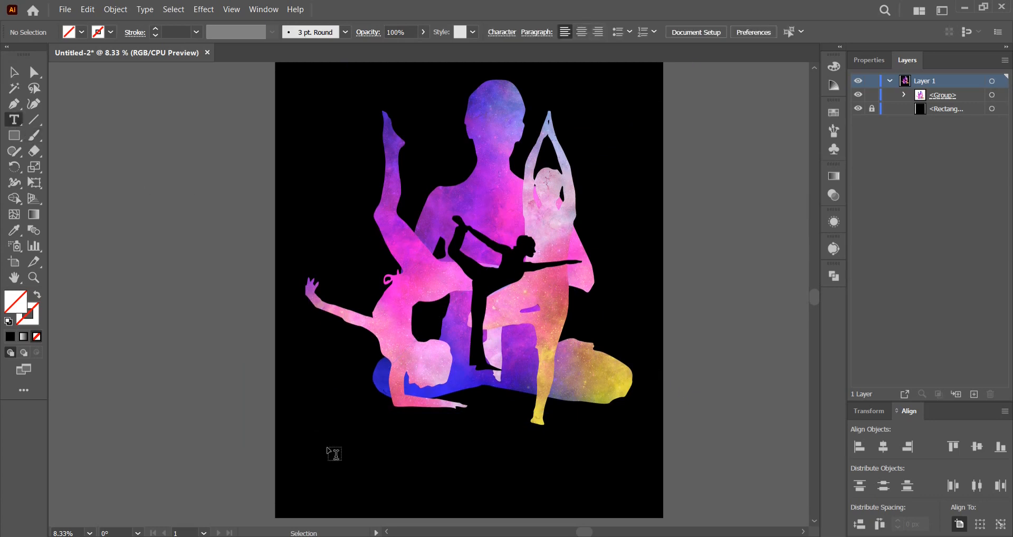
pyautogui.click(362, 451)
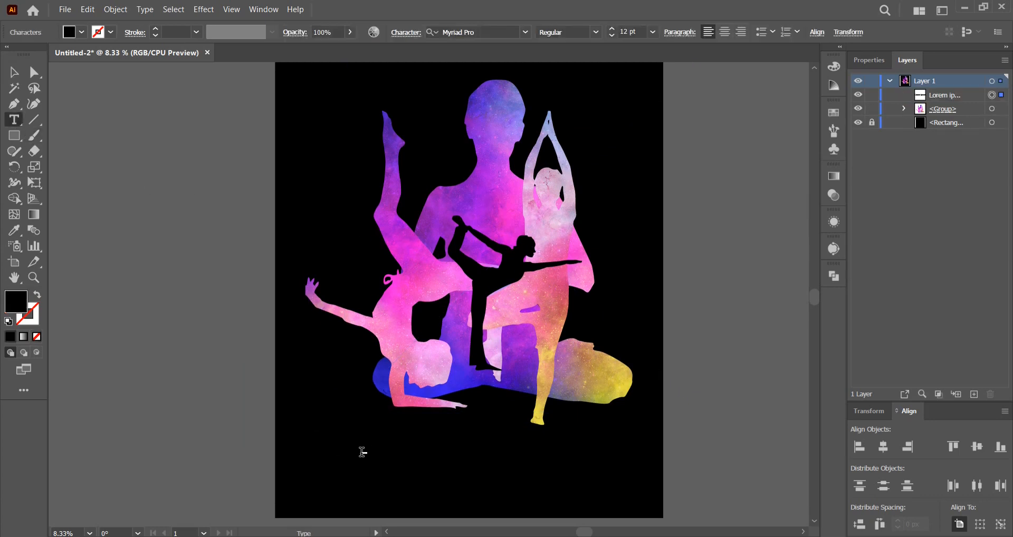
pyautogui.click(13, 72)
pyautogui.click(82, 32)
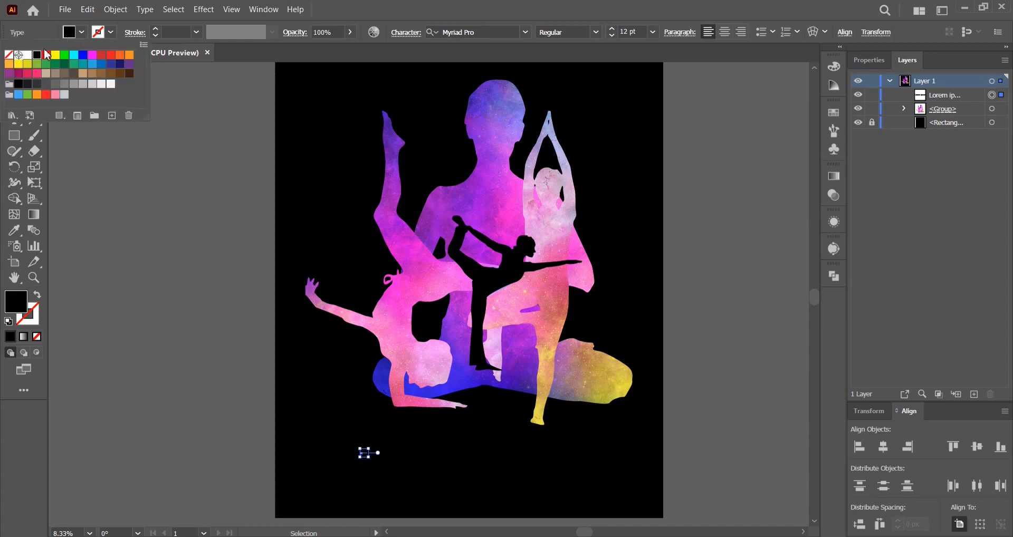
pyautogui.click(27, 55)
# Scale the placeholder text up to about 380 pt and position it below the figures.
pyautogui.moveTo(368, 457); pyautogui.dragTo(539, 492)
pyautogui.press('space')
pyautogui.moveTo(549, 348); pyautogui.dragTo(454, 421)
pyautogui.press('space')
pyautogui.moveTo(524, 430); pyautogui.dragTo(618, 475)
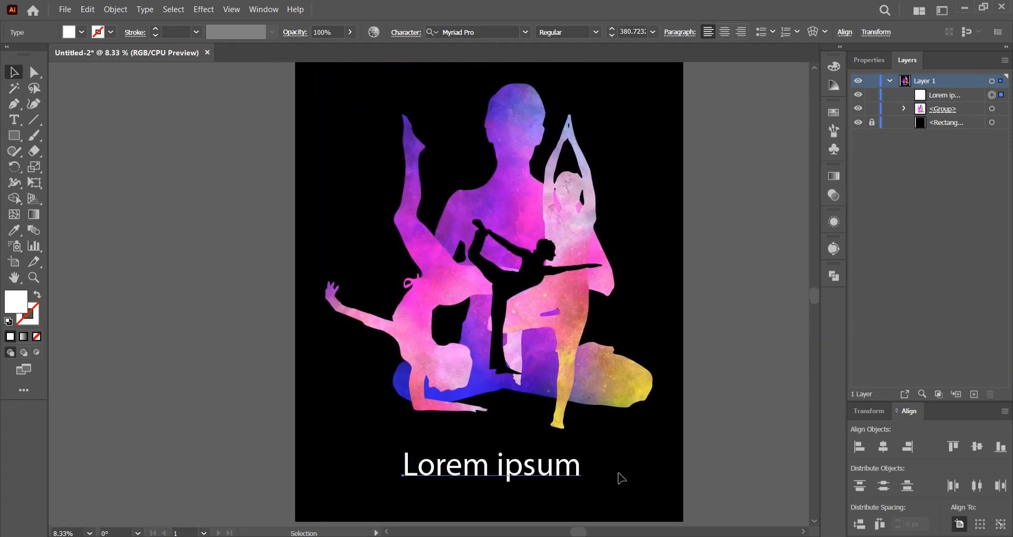
# Replace the placeholder caption with "Yoga Mom" and scale the text up to about 612 pt.
pyautogui.click(14, 120)
pyautogui.click(479, 466)
pyautogui.hotkey('ctrl', 'a')
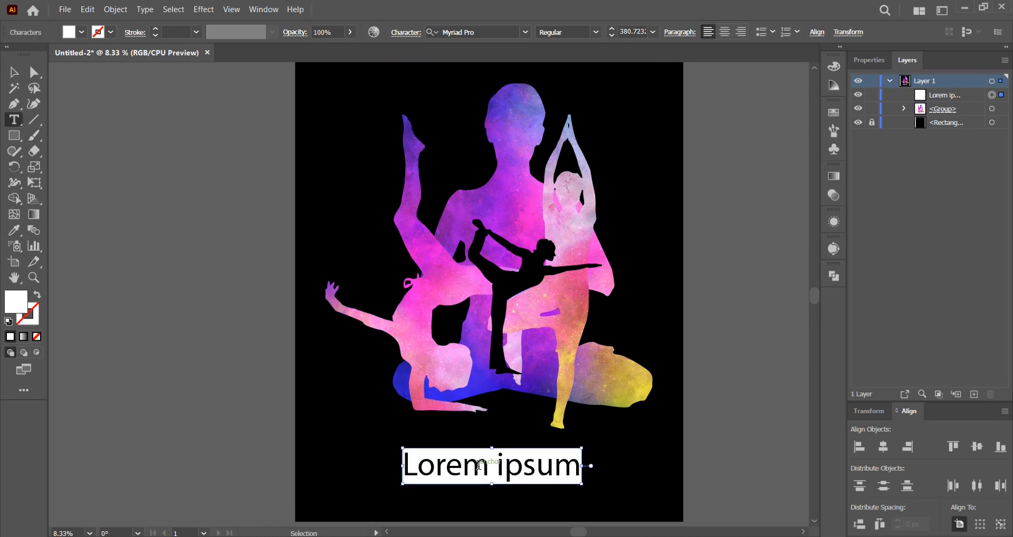
pyautogui.write('oga')
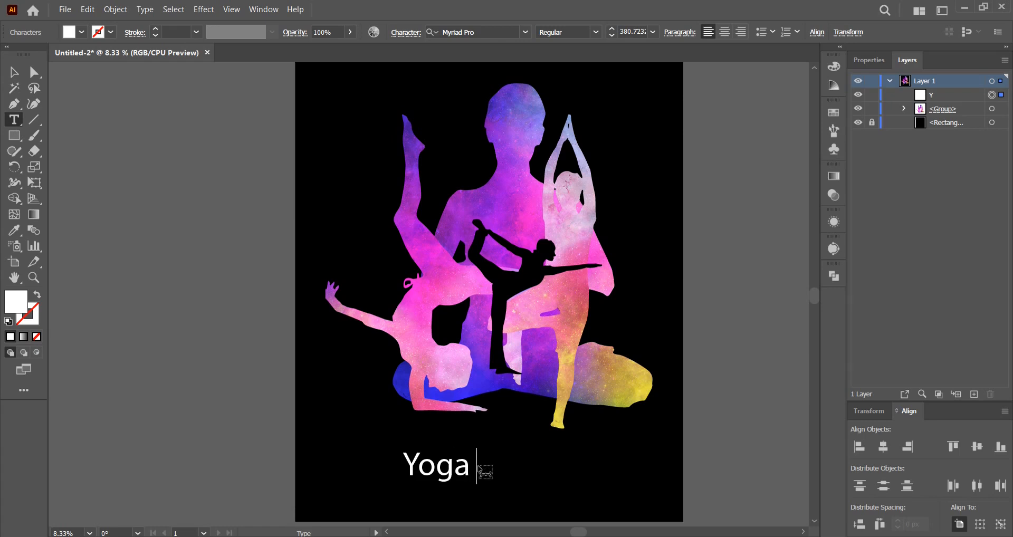
pyautogui.write(' Mom')
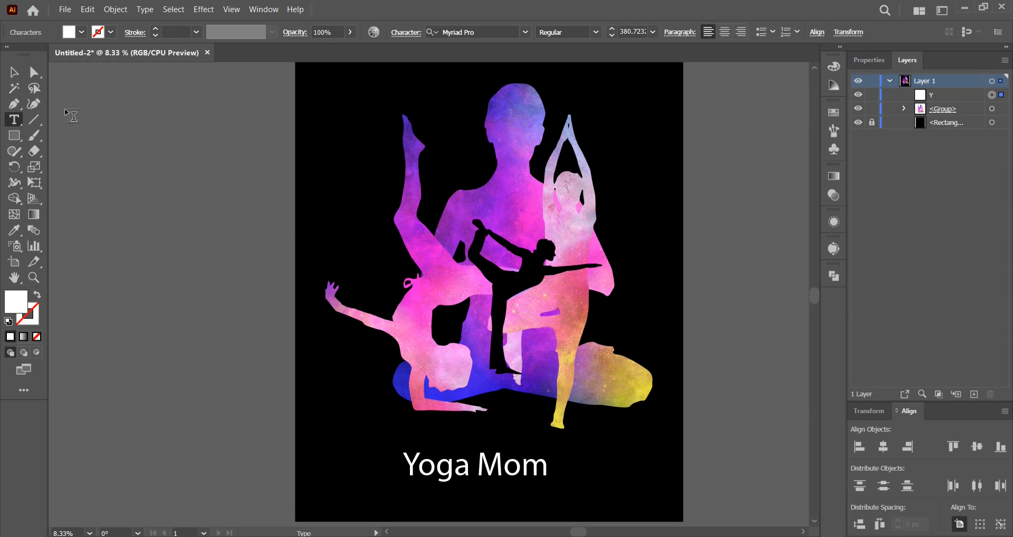
pyautogui.click(17, 73)
pyautogui.moveTo(551, 465)
pyautogui.mouseDown()
pyautogui.moveTo(642, 465)
pyautogui.moveTo(563, 466)
pyautogui.mouseUp()
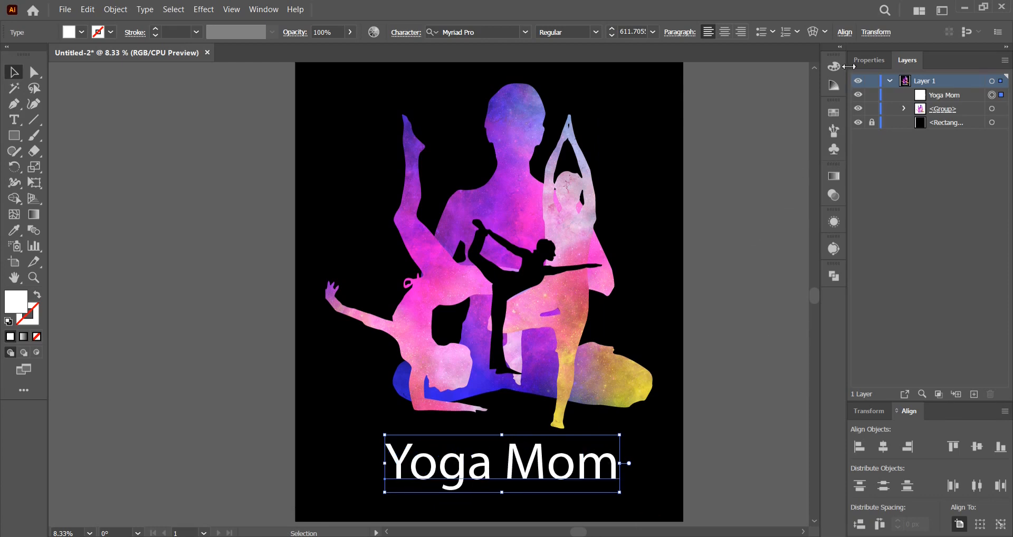
# Set the caption's font to Retrow Mentho Regular.
pyautogui.click(868, 60)
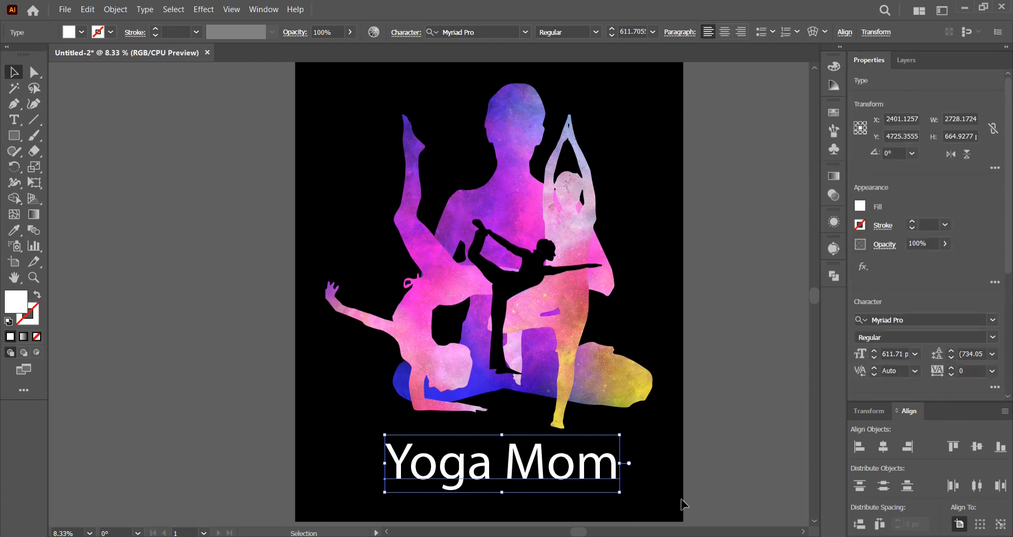
pyautogui.click(916, 319)
pyautogui.write('re')
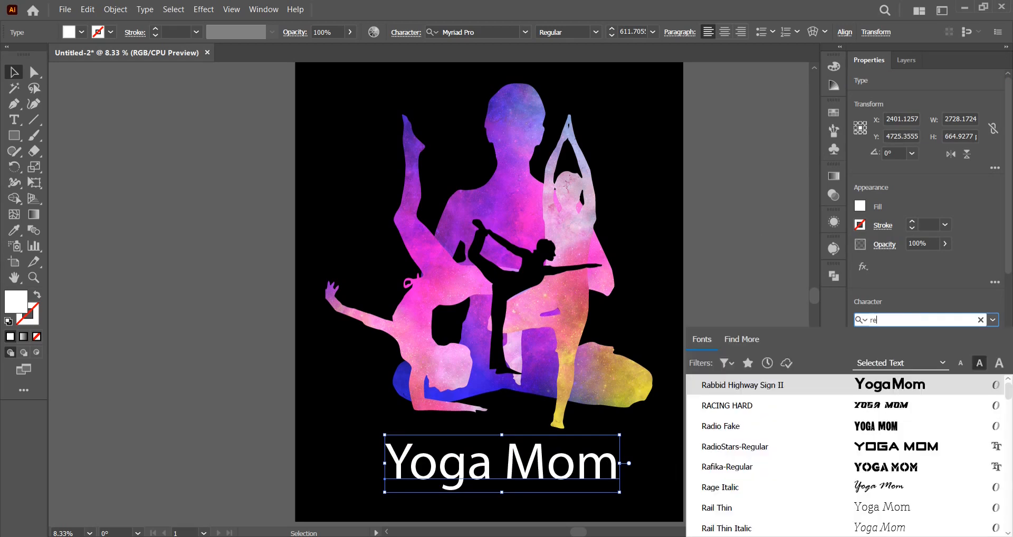
pyautogui.write('tr')
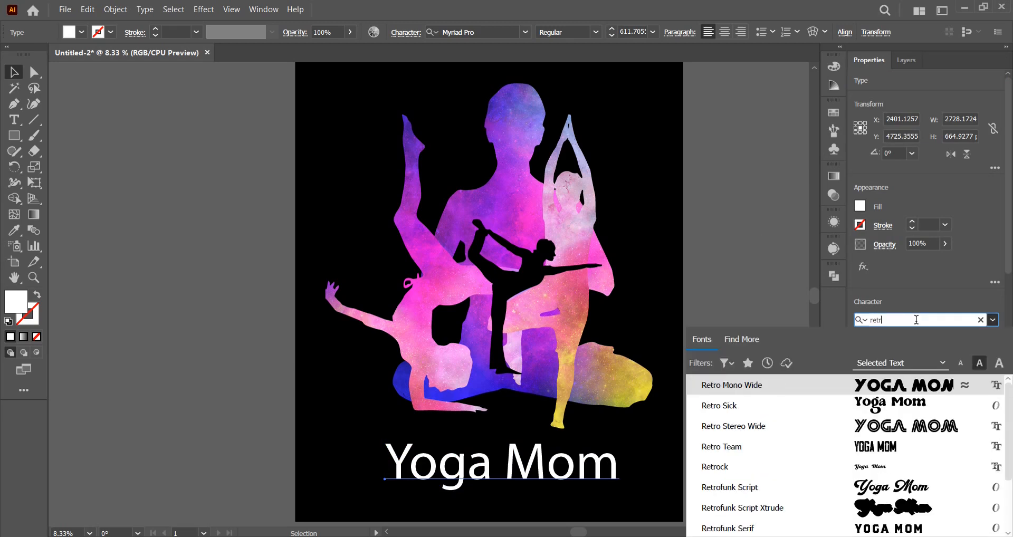
pyautogui.write('ow')
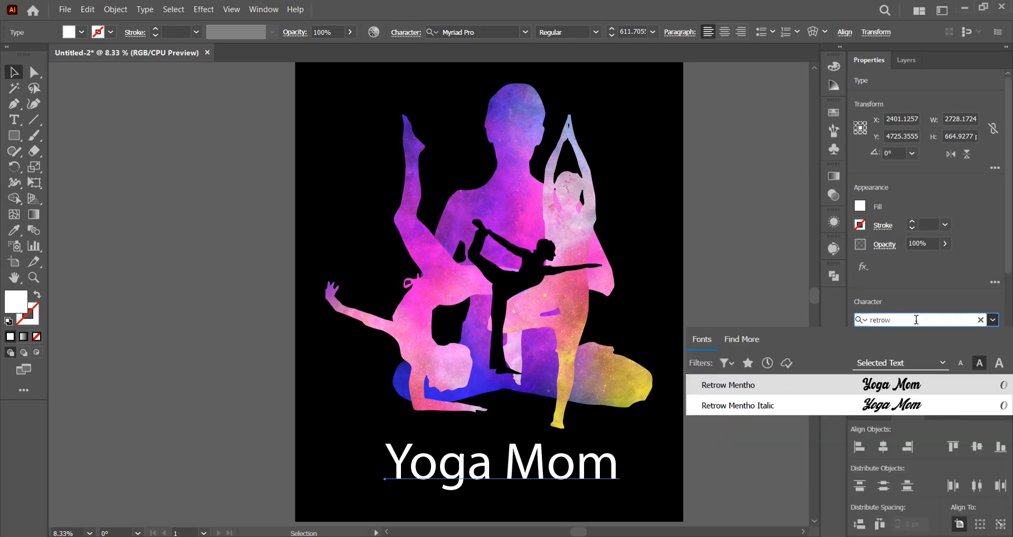
pyautogui.click(888, 383)
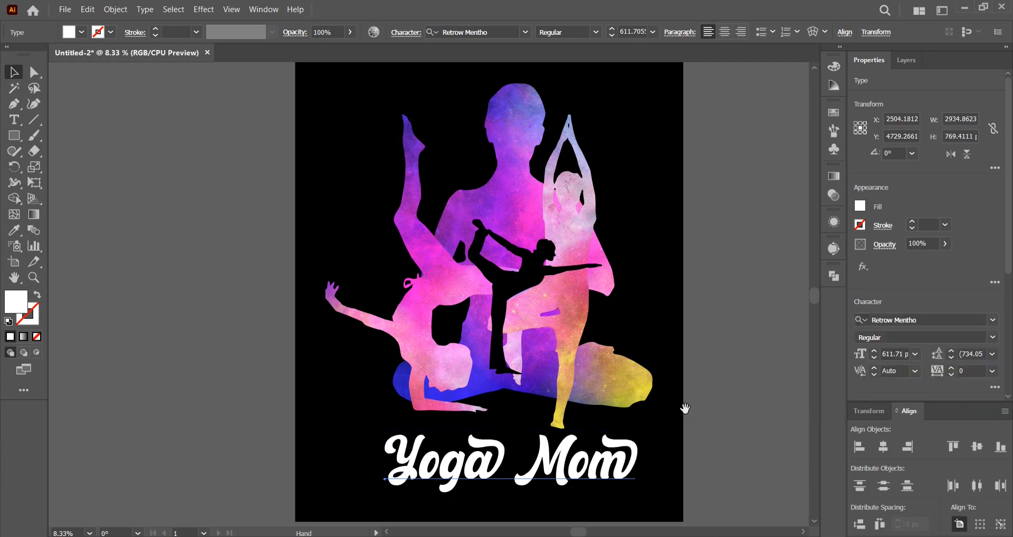
# Tighten the gap between the caption's two words by setting the kerning there to -260.
pyautogui.moveTo(684, 409); pyautogui.dragTo(647, 404)
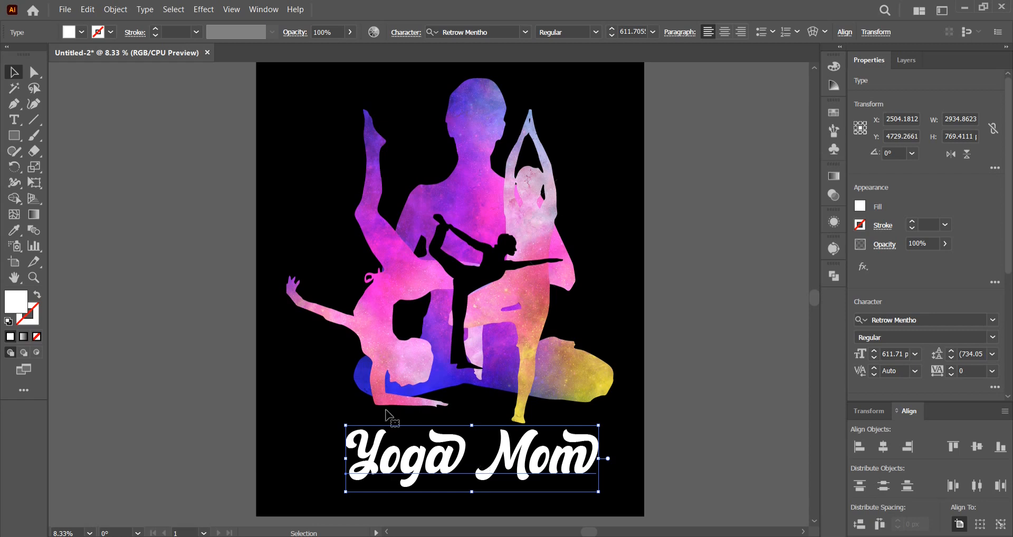
pyautogui.click(14, 119)
pyautogui.click(492, 462)
pyautogui.hotkey('alt', 'Left')
pyautogui.hotkey('alt', 'Left')
pyautogui.hotkey('alt', 'Left')
pyautogui.hotkey('alt', 'Left')
pyautogui.hotkey('alt', 'Left')
pyautogui.hotkey('alt', 'Left')
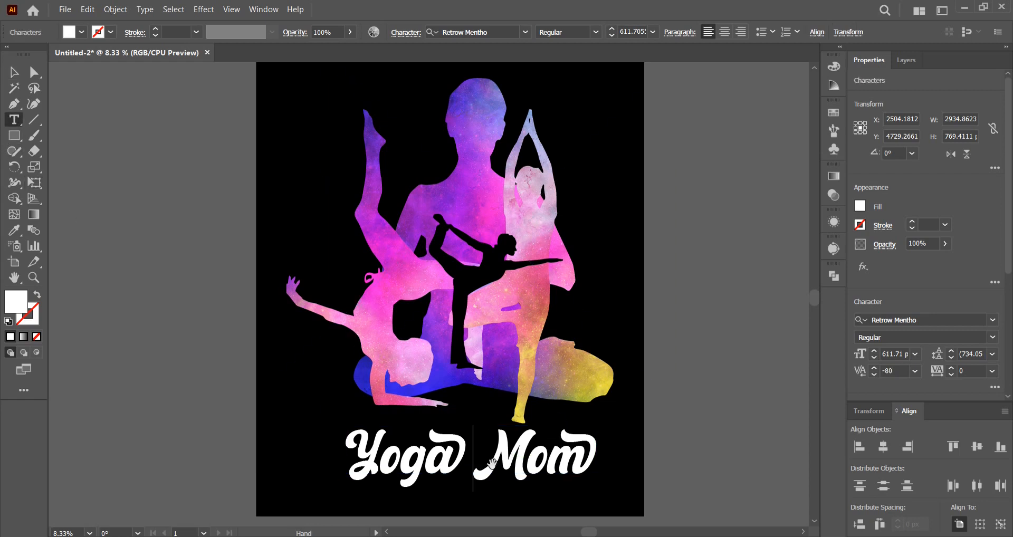
pyautogui.hotkey('alt', 'Left')
pyautogui.hotkey('alt', 'Left')
pyautogui.hotkey('alt', 'Left')
pyautogui.hotkey('alt', 'Left')
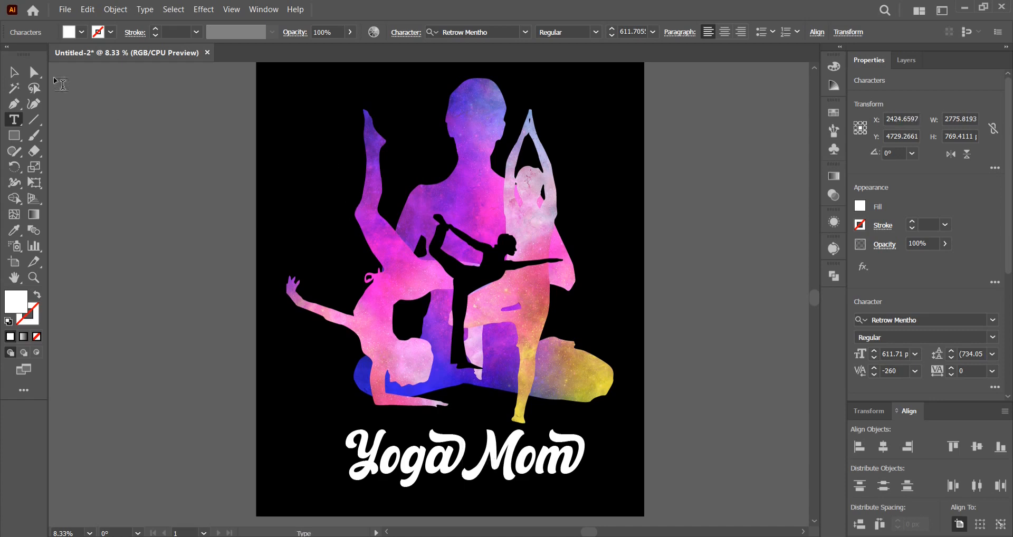
# Convert the caption text to outlines.
pyautogui.click(14, 72)
pyautogui.rightClick(522, 465)
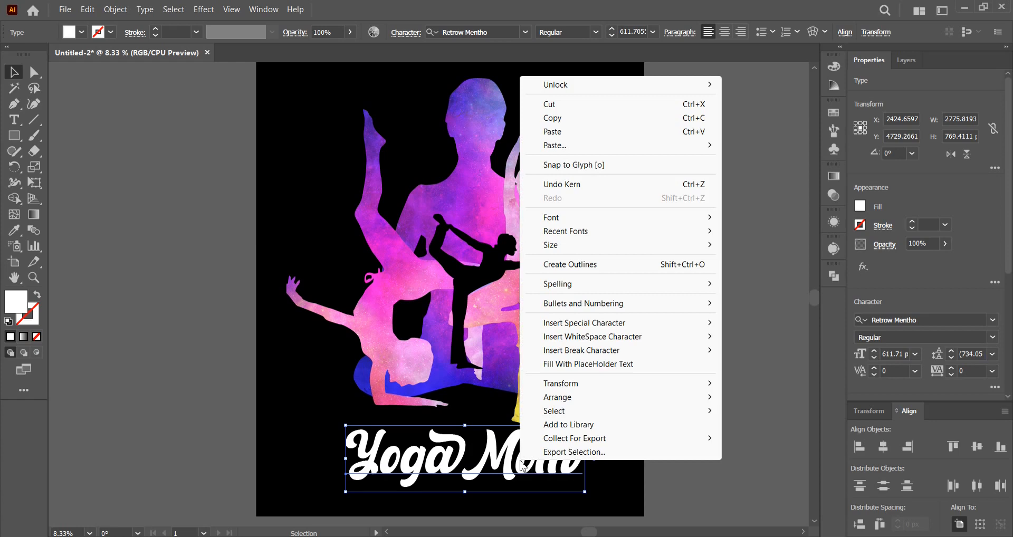
pyautogui.click(580, 265)
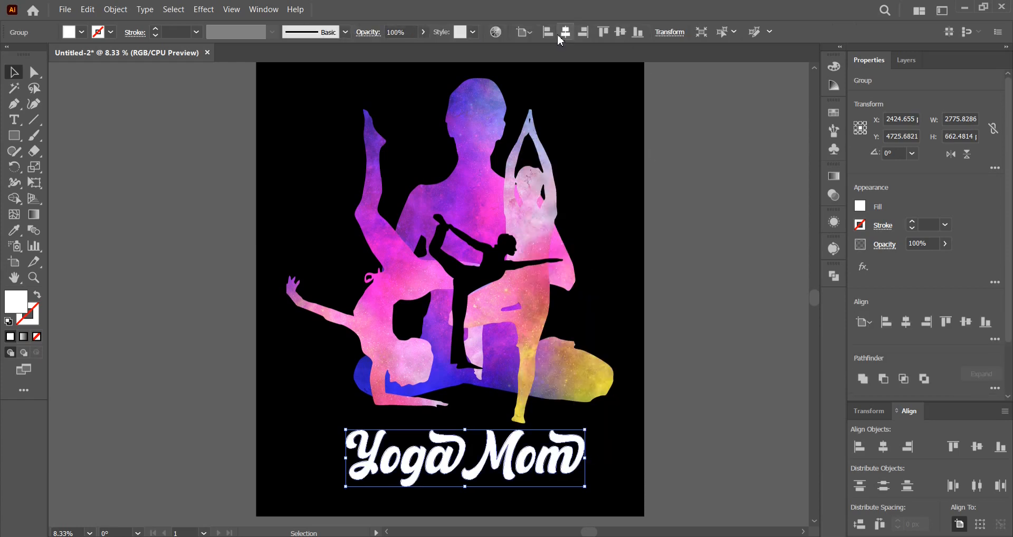
# Centre the outlined caption horizontally on the artboard, enlarge it to about 3447 x 823 px, and deselect it.
pyautogui.click(565, 32)
pyautogui.moveTo(570, 457); pyautogui.dragTo(601, 457)
pyautogui.moveTo(579, 386); pyautogui.dragTo(568, 386)
pyautogui.click(647, 287)
pyautogui.moveTo(644, 299); pyautogui.dragTo(663, 322)
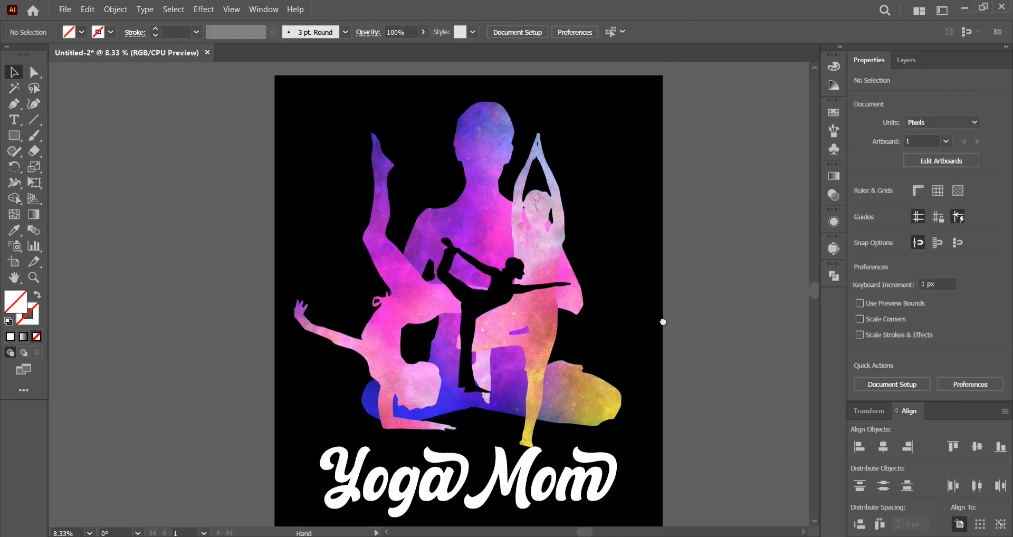
# Isolate the silhouette group, shift the arm-balance and tree-pose figures together to the right, to about X 2109 px, and exit isolation.
pyautogui.click(531, 285)
pyautogui.doubleClick(538, 245)
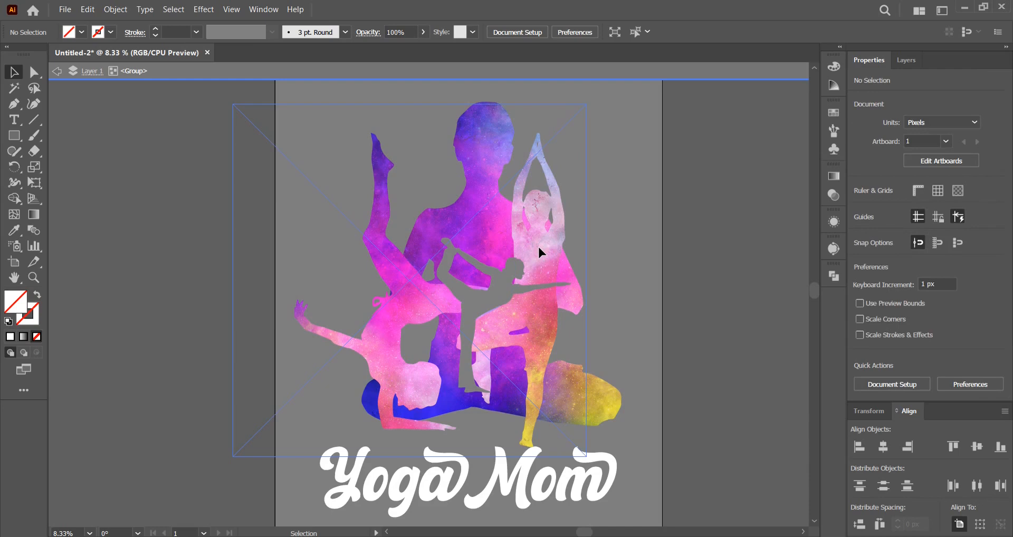
pyautogui.click(538, 247)
pyautogui.keyDown('shift'); pyautogui.click(400, 281); pyautogui.keyUp('shift')
pyautogui.moveTo(399, 281); pyautogui.dragTo(434, 285)
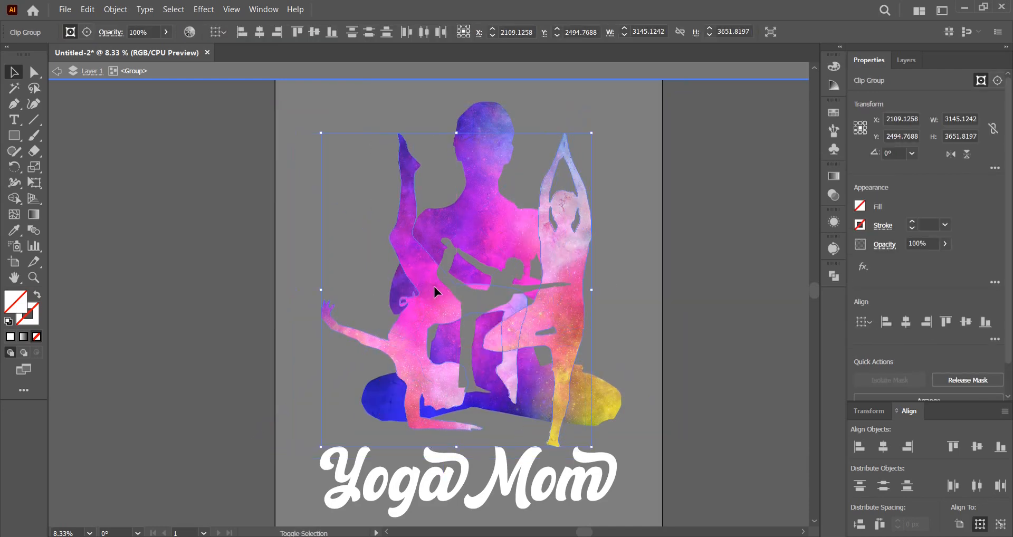
pyautogui.click(57, 70)
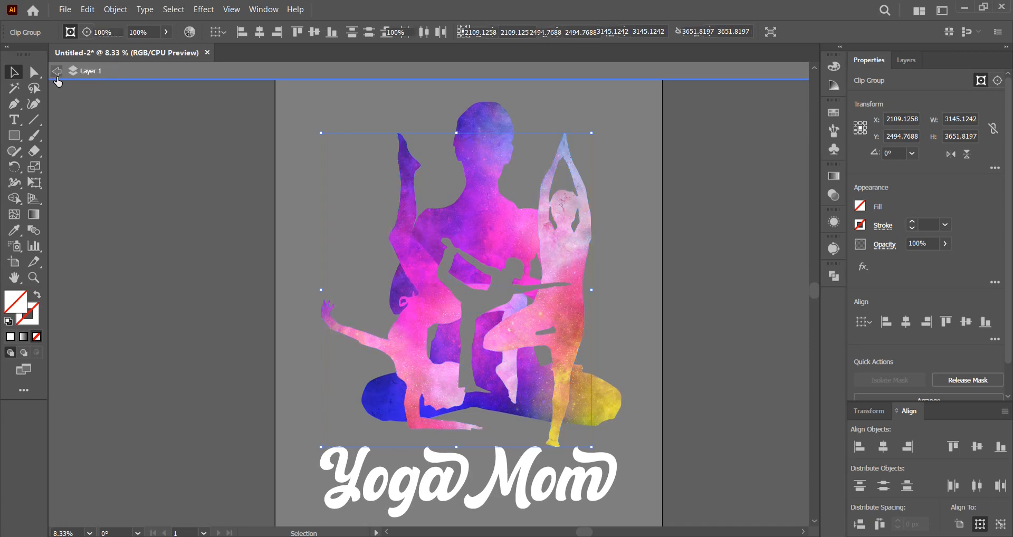
pyautogui.doubleClick(178, 101)
# Centre the whole silhouette group horizontally on the artboard and deselect it.
pyautogui.click(552, 199)
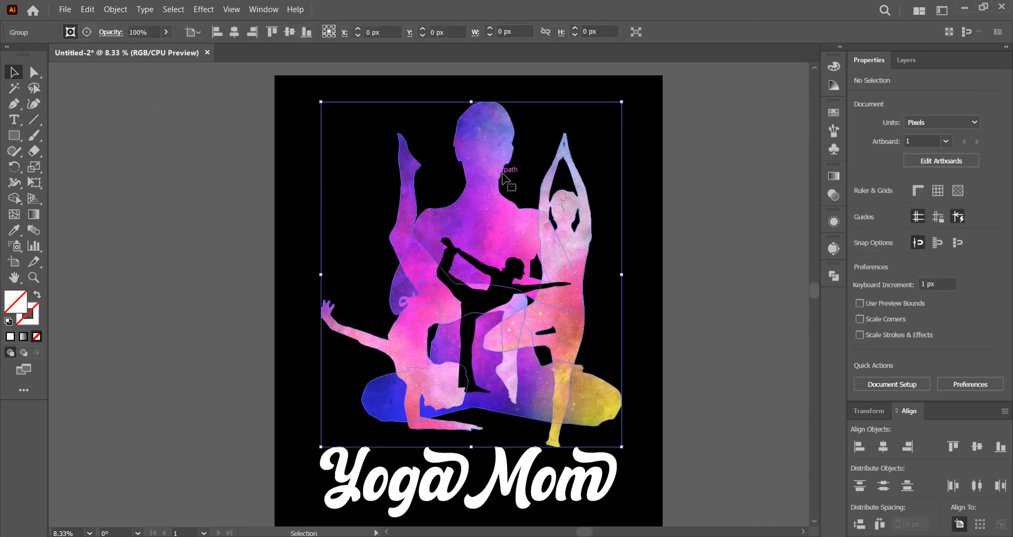
pyautogui.click(883, 449)
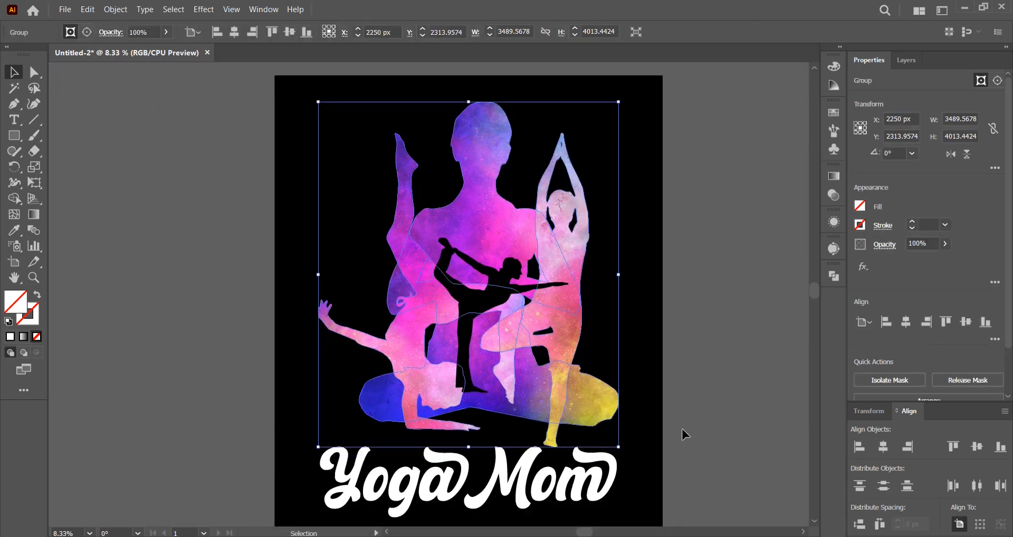
pyautogui.click(688, 429)
pyautogui.moveTo(687, 429); pyautogui.dragTo(660, 414)
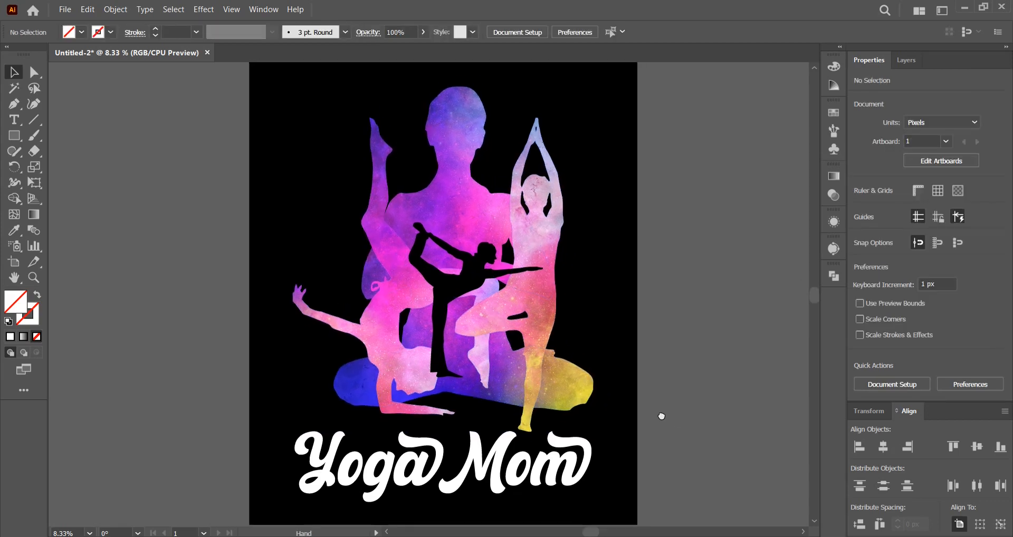
# Try a linear gradient fill on the outlined caption group, and undo it.
pyautogui.click(585, 462)
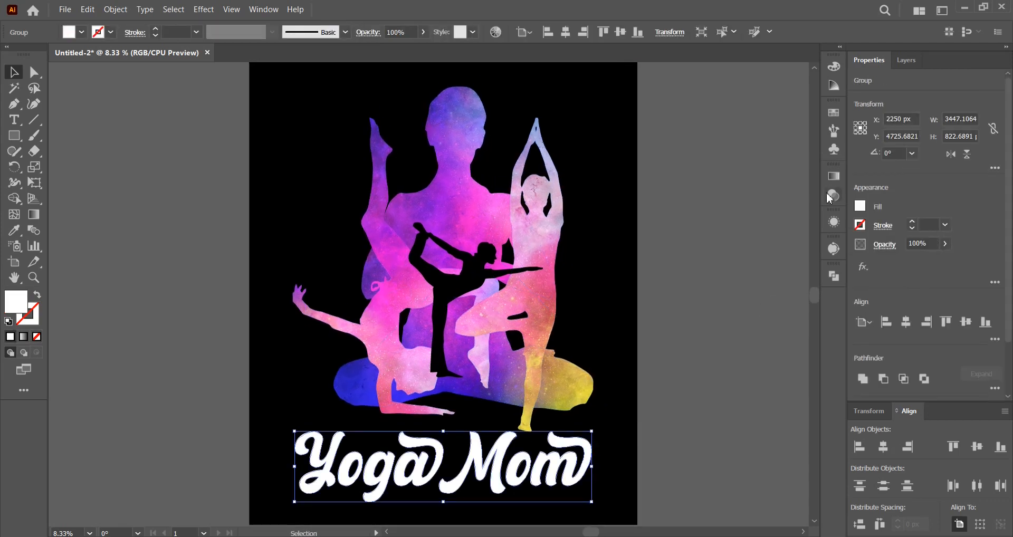
pyautogui.click(833, 178)
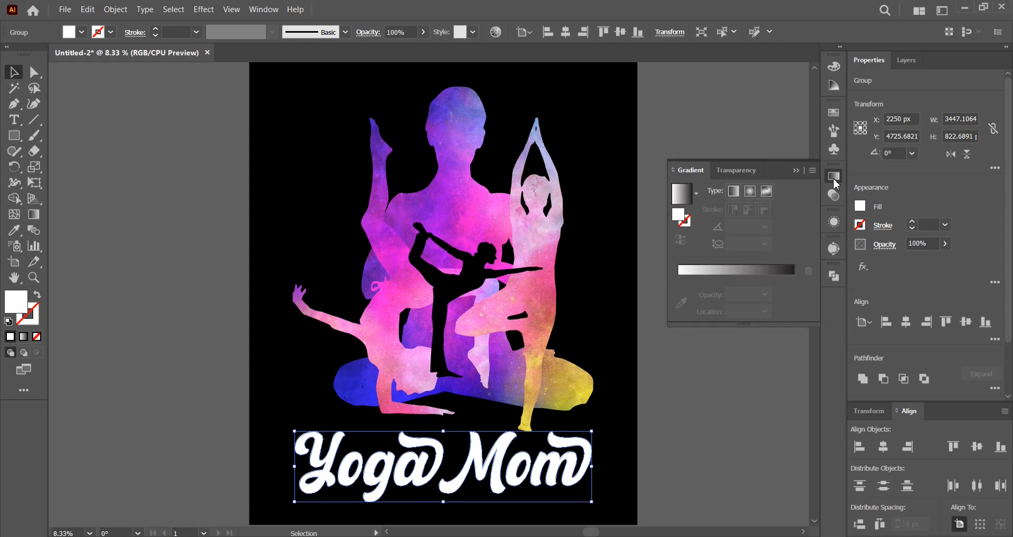
pyautogui.click(734, 191)
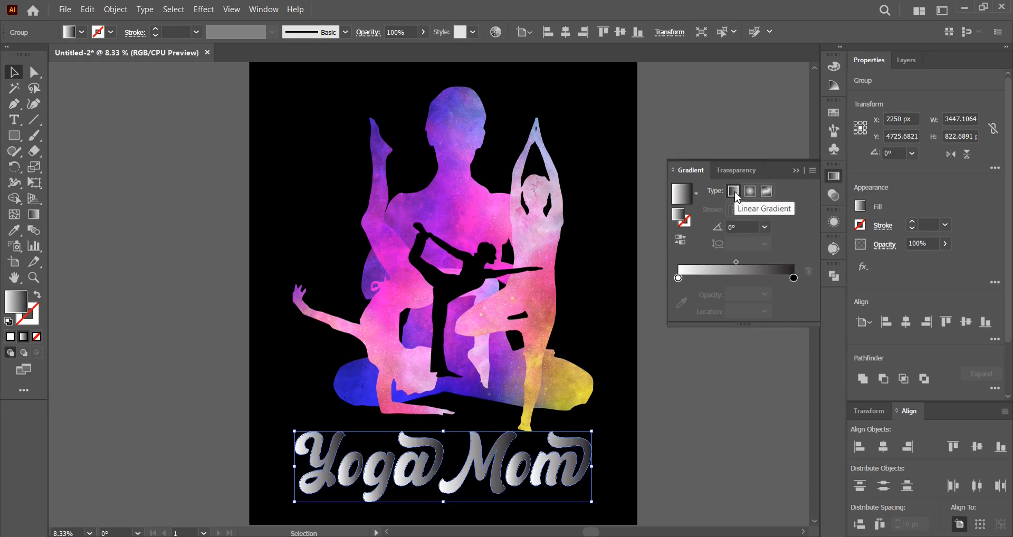
pyautogui.hotkey('ctrl', 'z')
pyautogui.click(750, 199)
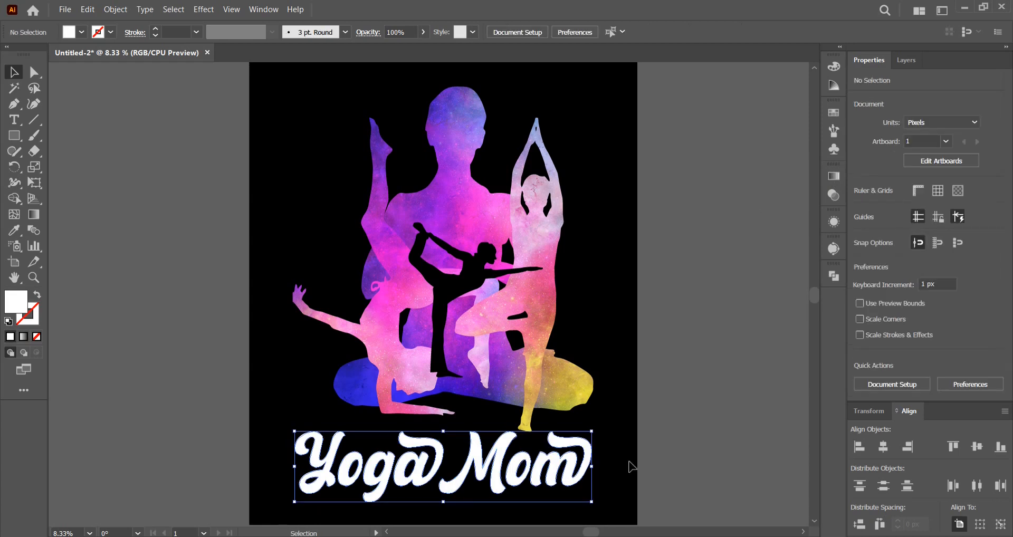
# Combine the caption's letters into one compound path and fill it with white.
pyautogui.click(568, 464)
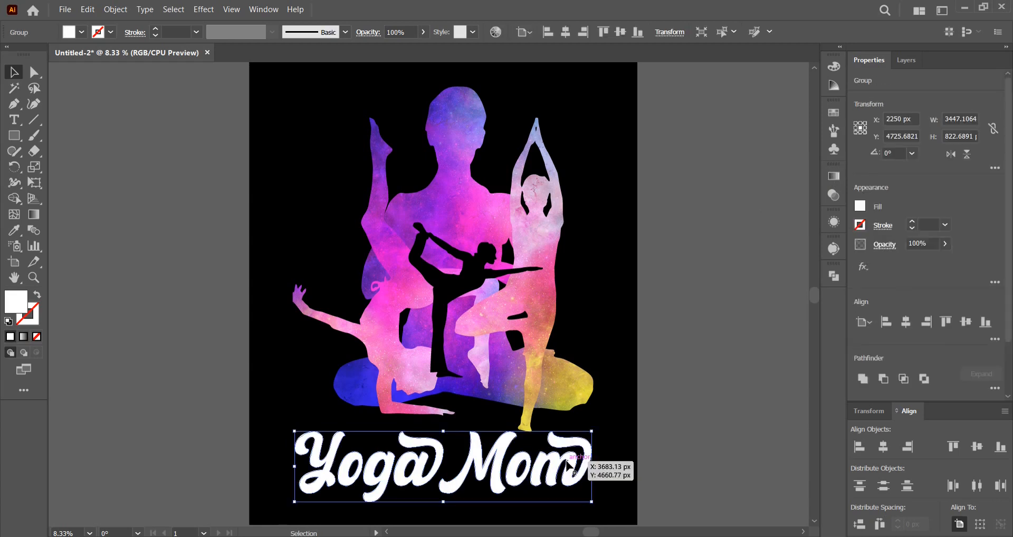
pyautogui.click(115, 9)
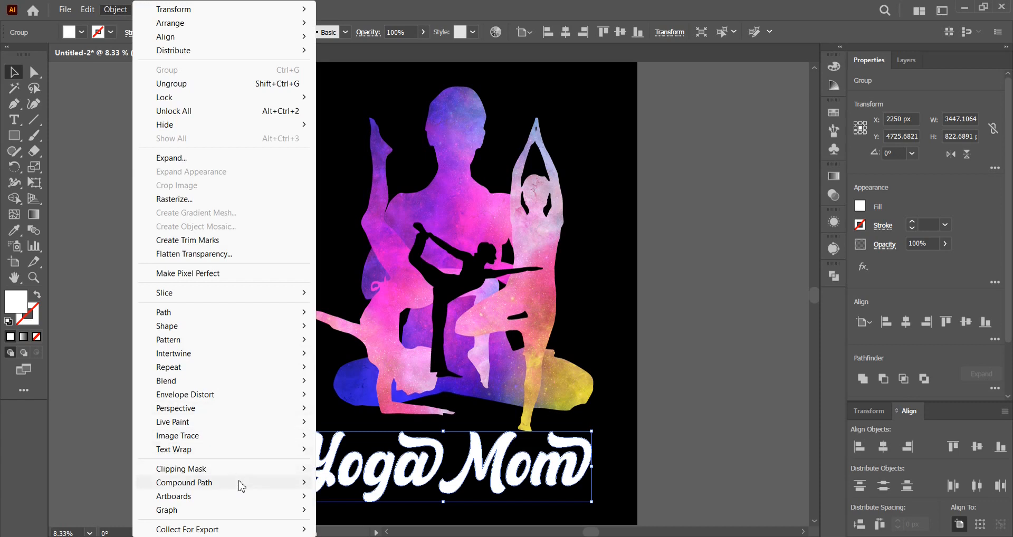
pyautogui.moveTo(243, 482)
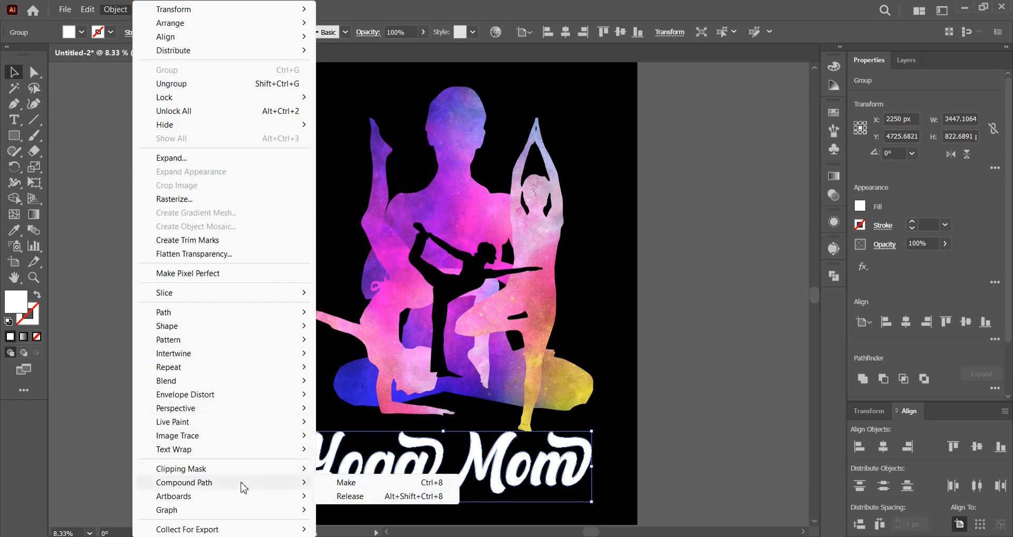
pyautogui.click(345, 484)
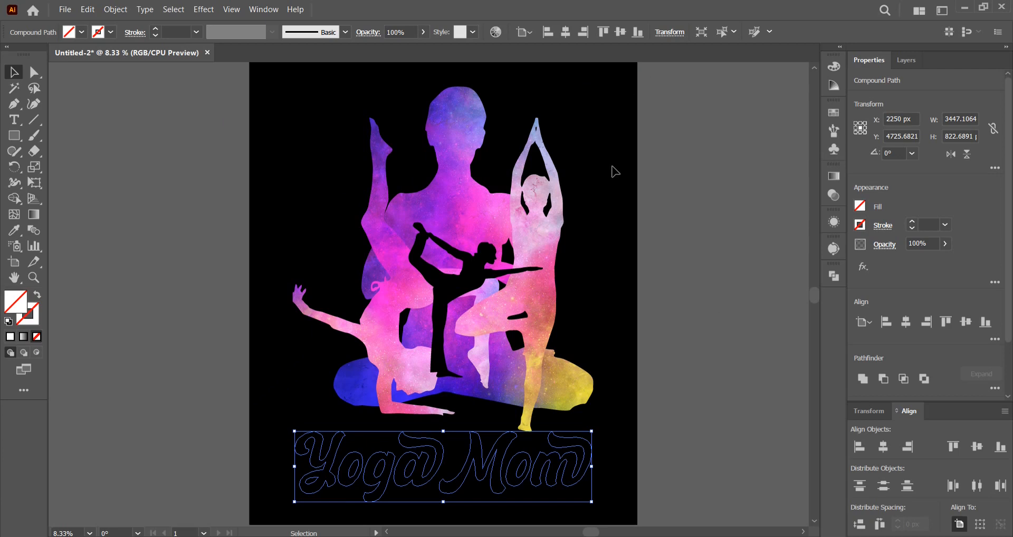
pyautogui.click(82, 32)
pyautogui.click(28, 55)
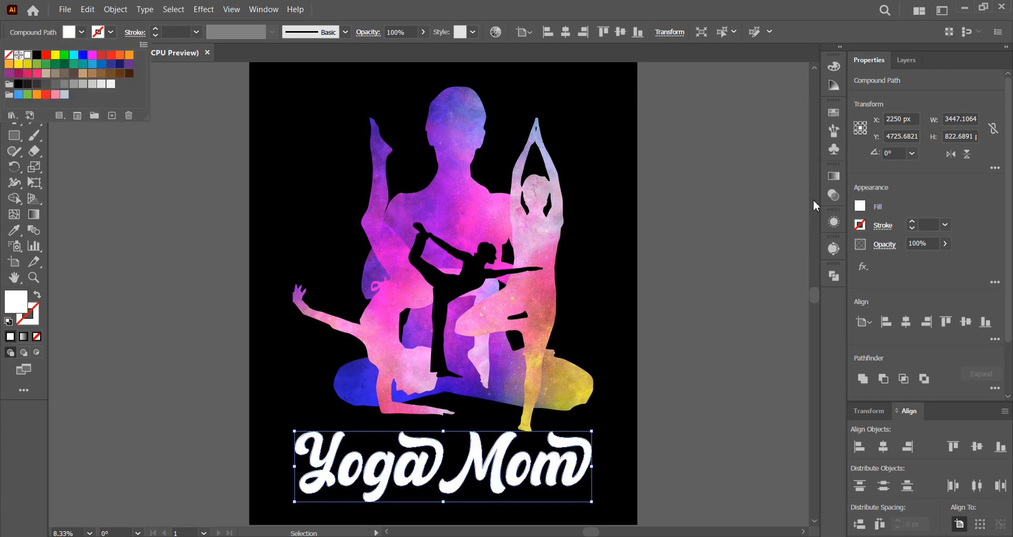
# Fill the "Yoga Mom" compound path with a linear gradient angled at -90°.
pyautogui.click(834, 177)
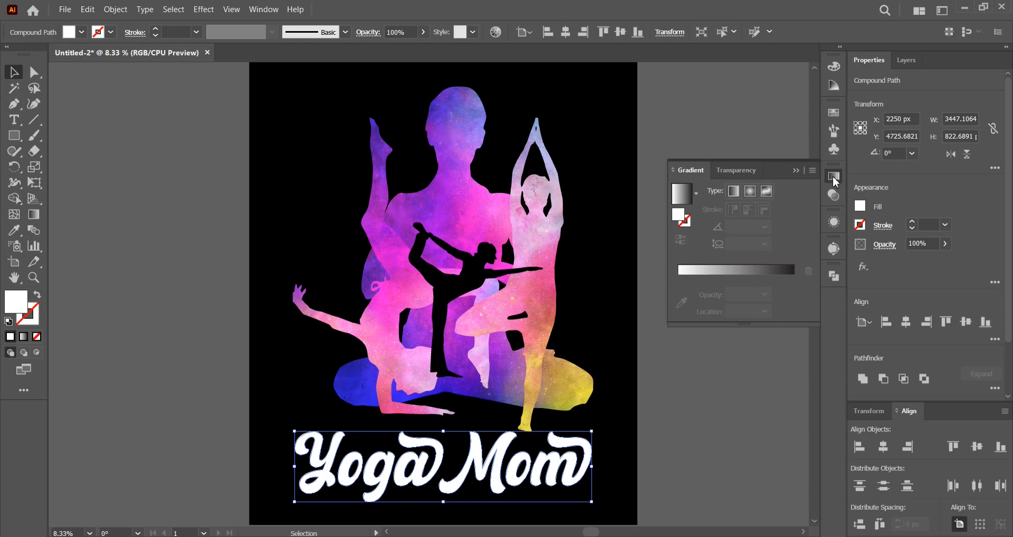
pyautogui.click(733, 191)
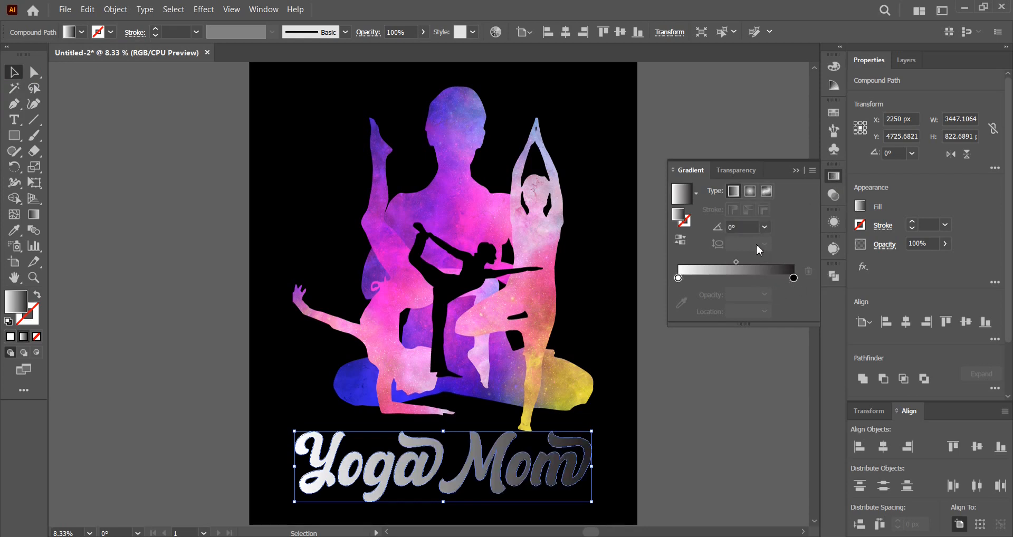
pyautogui.click(765, 227)
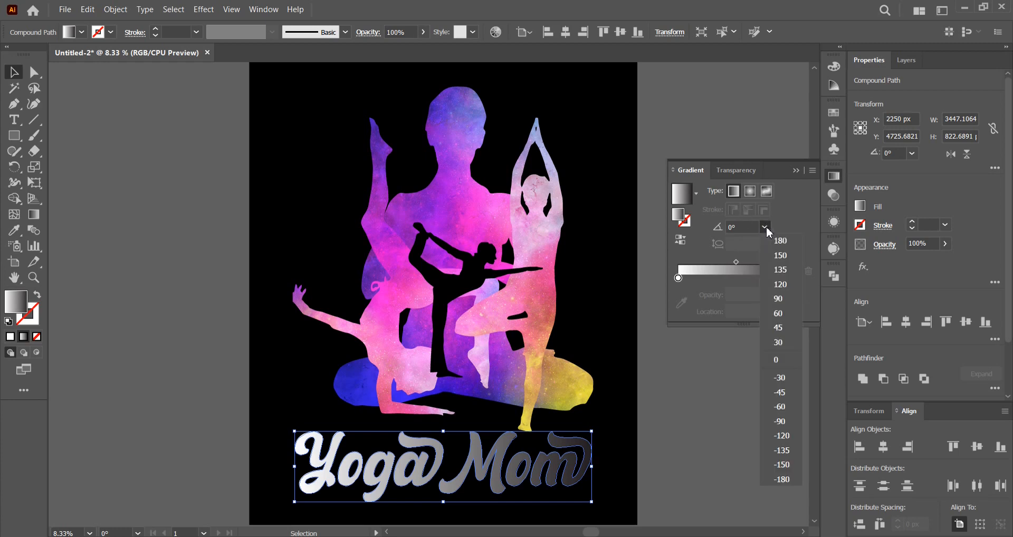
pyautogui.click(781, 422)
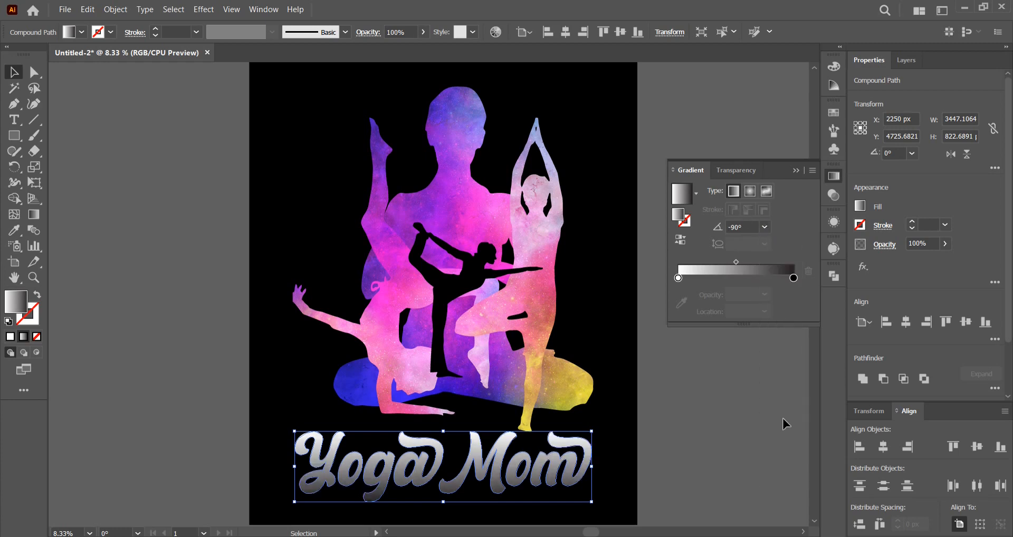
# Recolour the caption gradient with colours sampled from the artwork, pink for the end stop and yellow for the start stop, and deselect the caption.
pyautogui.click(791, 278)
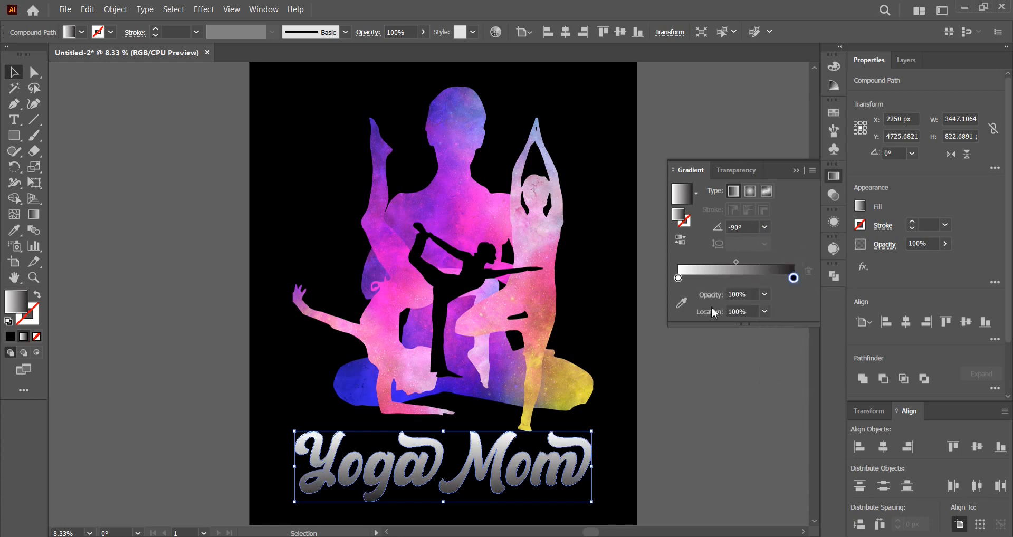
pyautogui.click(681, 305)
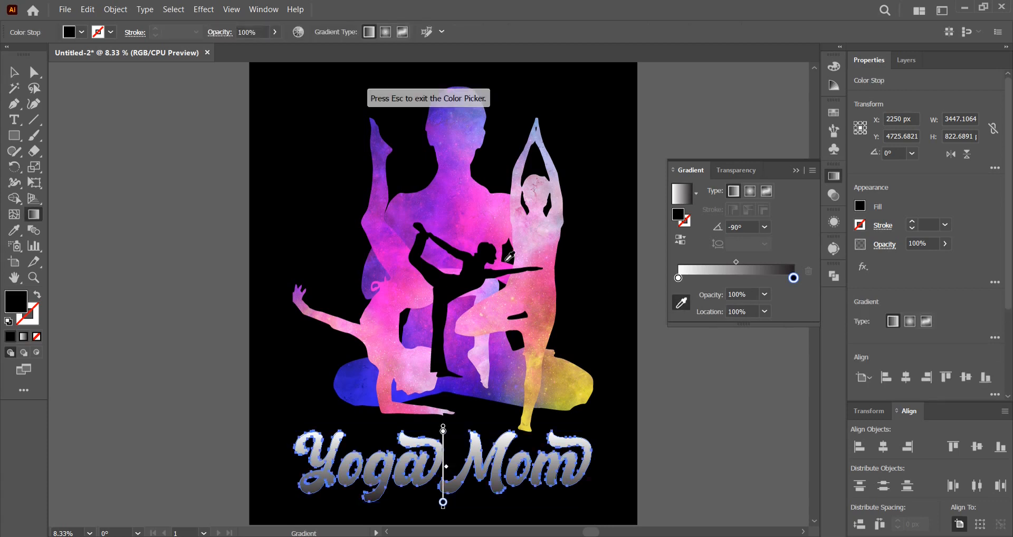
pyautogui.click(476, 215)
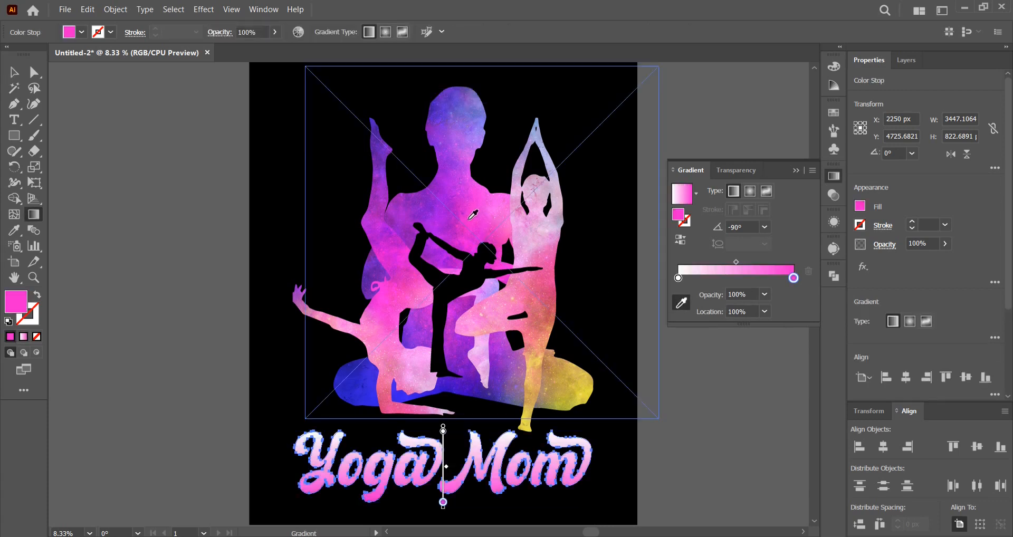
pyautogui.click(678, 278)
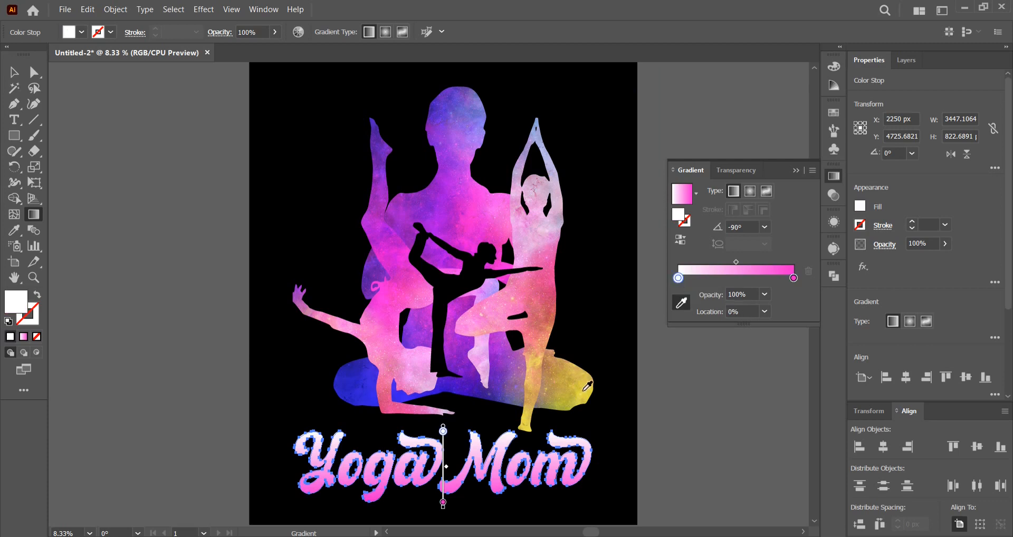
pyautogui.click(580, 394)
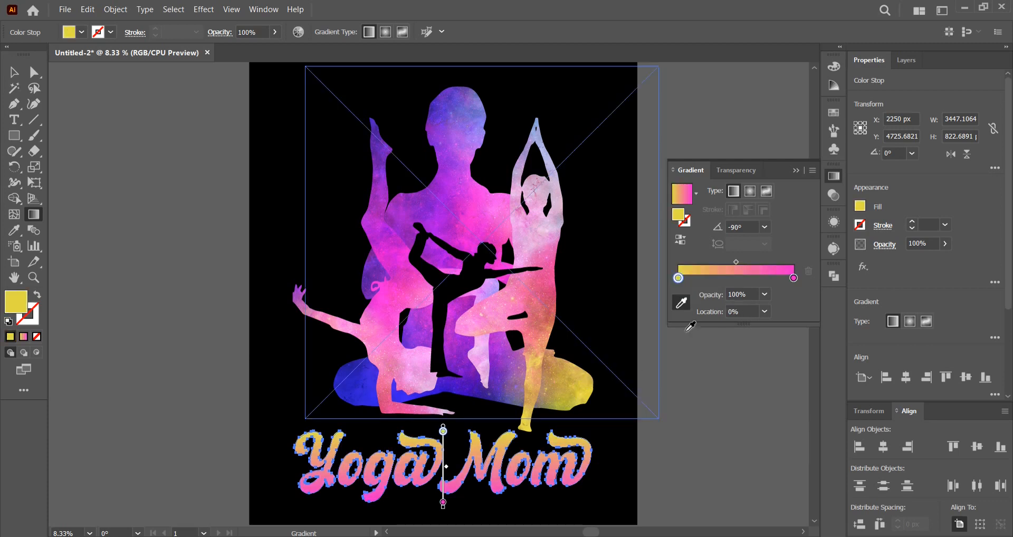
pyautogui.click(830, 182)
pyautogui.press('v')
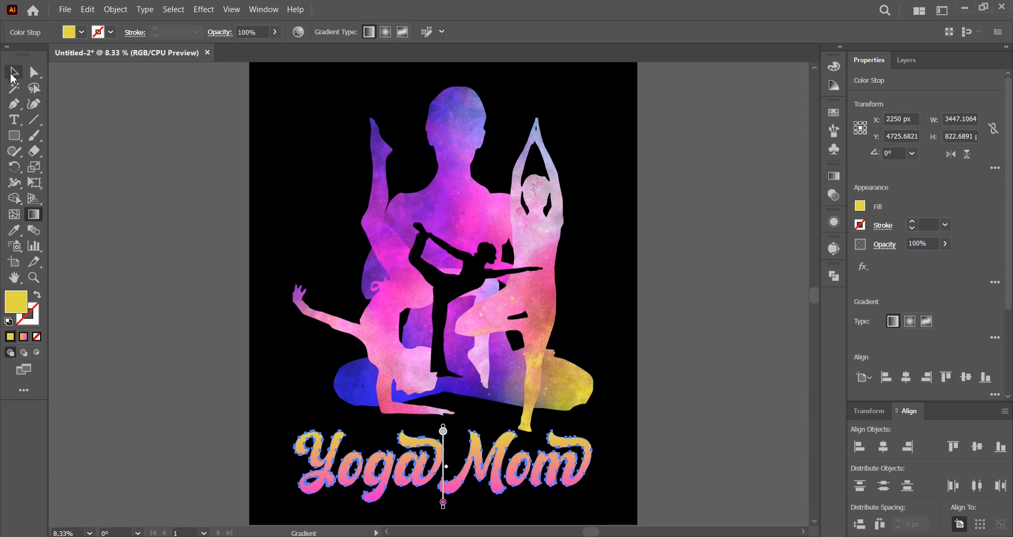
pyautogui.click(678, 267)
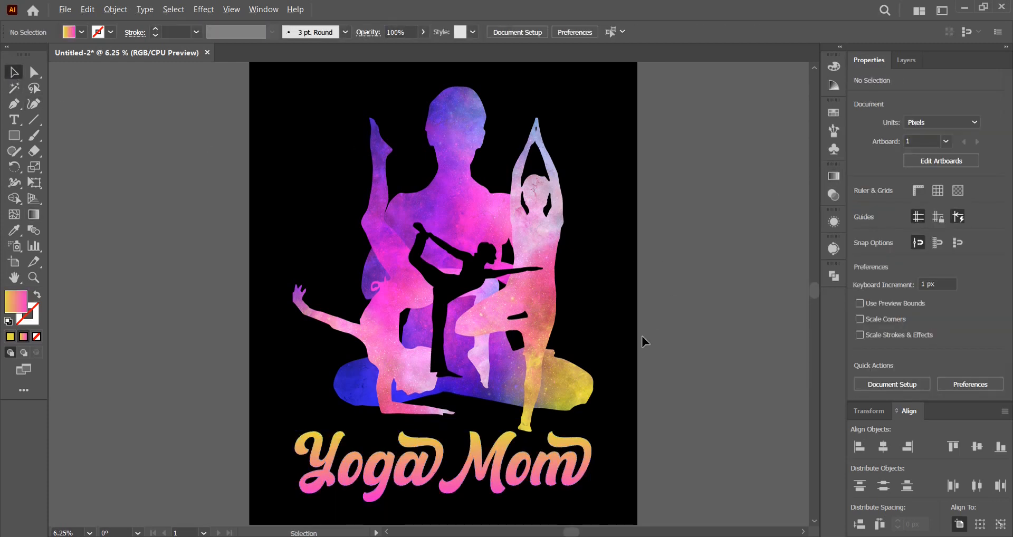
# Move the "Yoga Mom" caption up slightly to about Y 4676 px, centred at X 2250 px, and deselect it.
pyautogui.scroll(-1, 641, 335)
pyautogui.moveTo(631, 338)
pyautogui.mouseDown()
pyautogui.moveTo(625, 349)
pyautogui.moveTo(619, 334)
pyautogui.mouseUp()
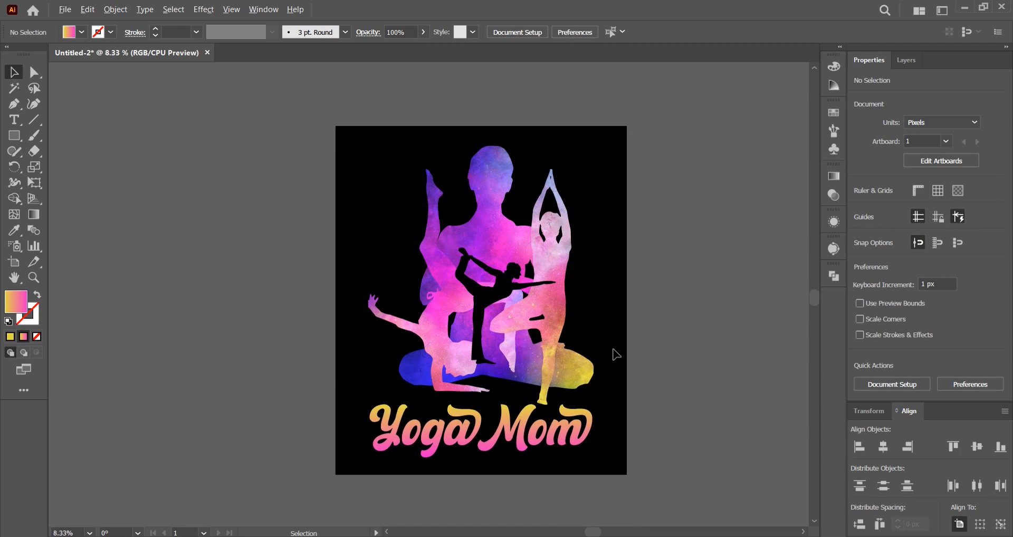
pyautogui.scroll(1, 613, 355)
pyautogui.moveTo(571, 416); pyautogui.dragTo(572, 427)
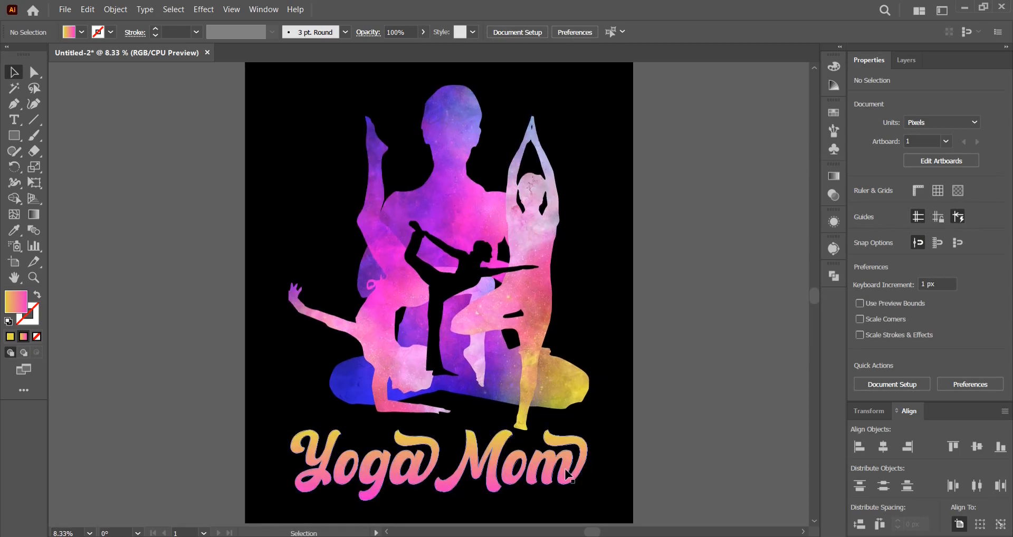
pyautogui.moveTo(571, 464); pyautogui.dragTo(572, 460)
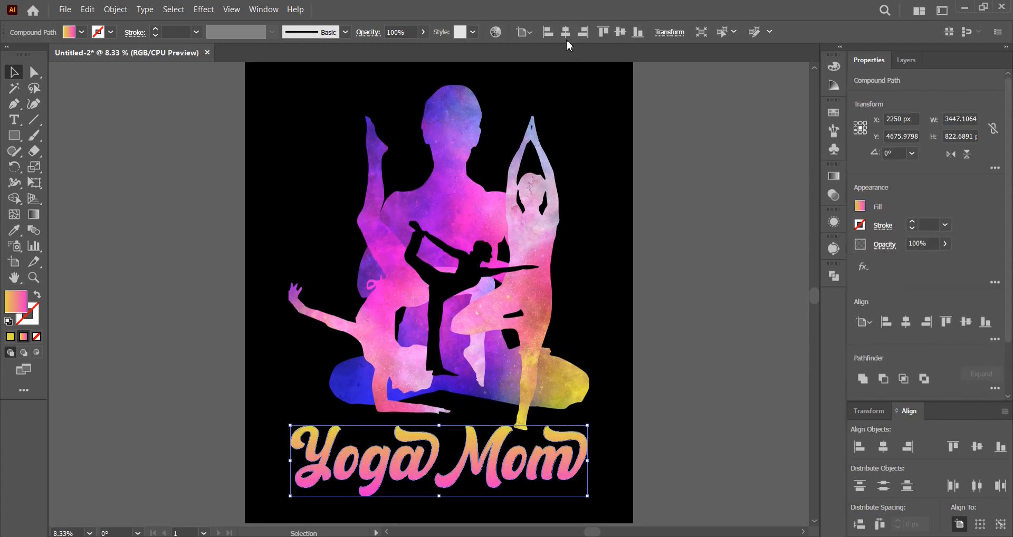
pyautogui.click(719, 205)
pyautogui.moveTo(701, 285); pyautogui.dragTo(660, 286)
pyautogui.scroll(-1, 695, 280)
pyautogui.scroll(1, 645, 278)
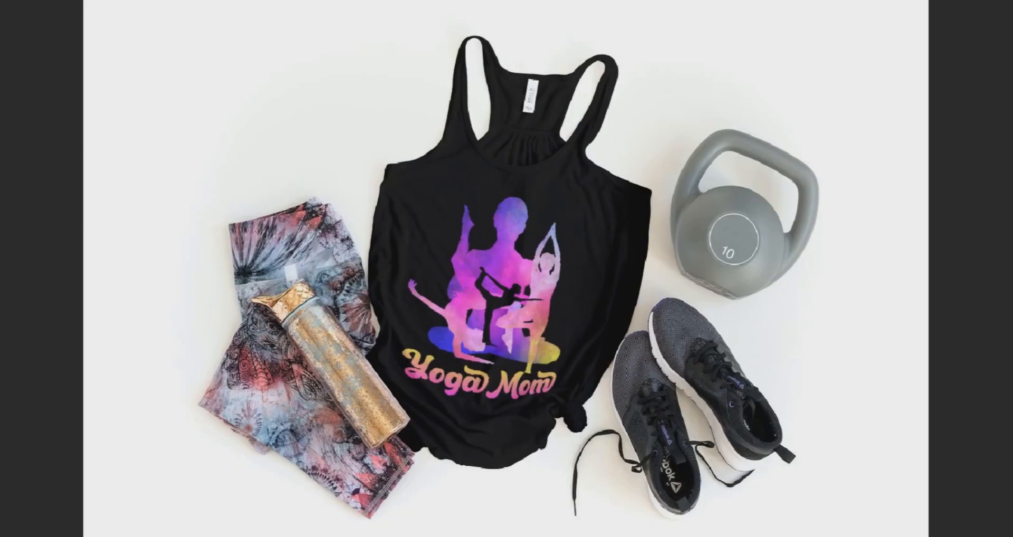